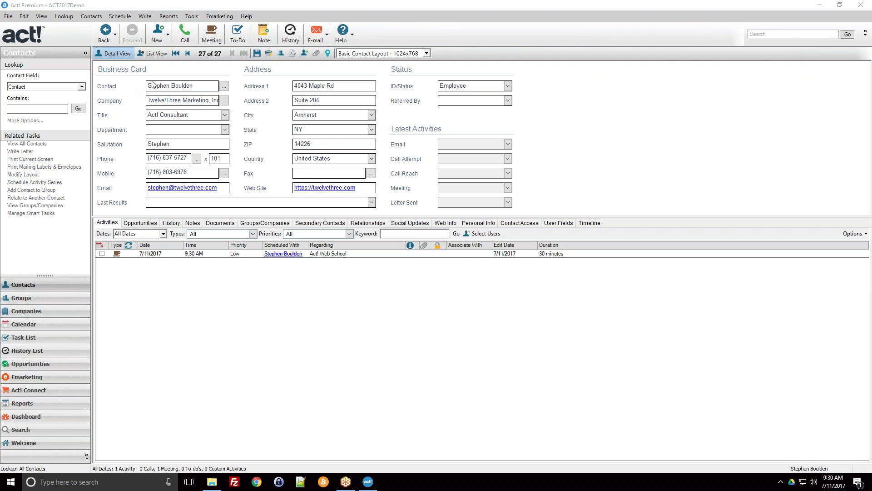
Show the contact's History list with the ID/Status Field Changed entry, glancing at Activities briefly
left_click(167, 224)
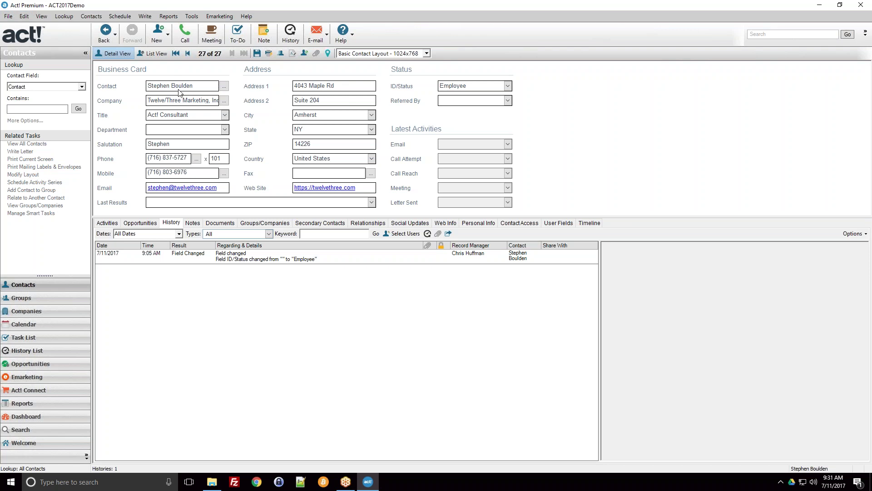
left_click(107, 223)
left_click(171, 223)
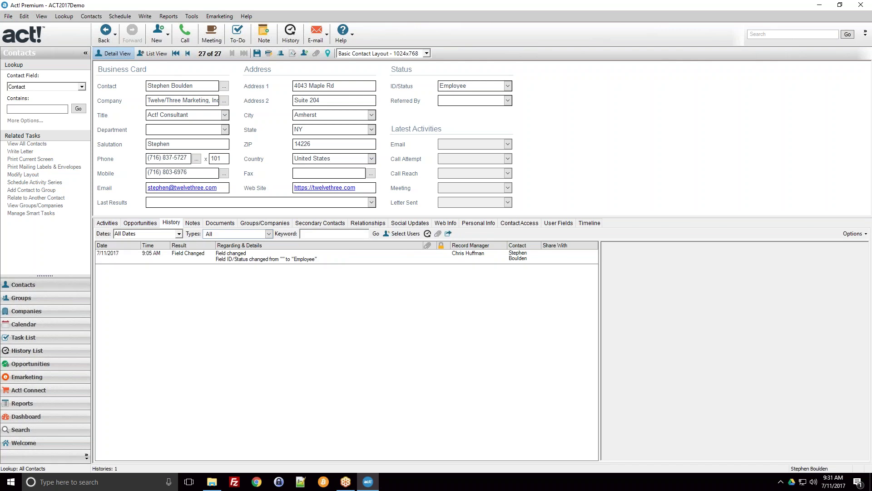
Try the Daily, Work Week, Weekly and Monthly calendar views, then select Tuesday's 9:30 Act! Web School meeting in Work Week
left_click(54, 327)
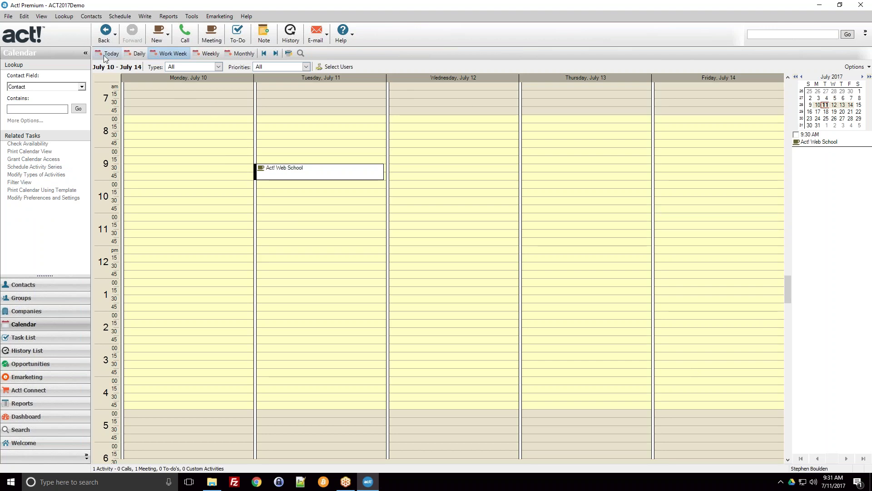
left_click(144, 57)
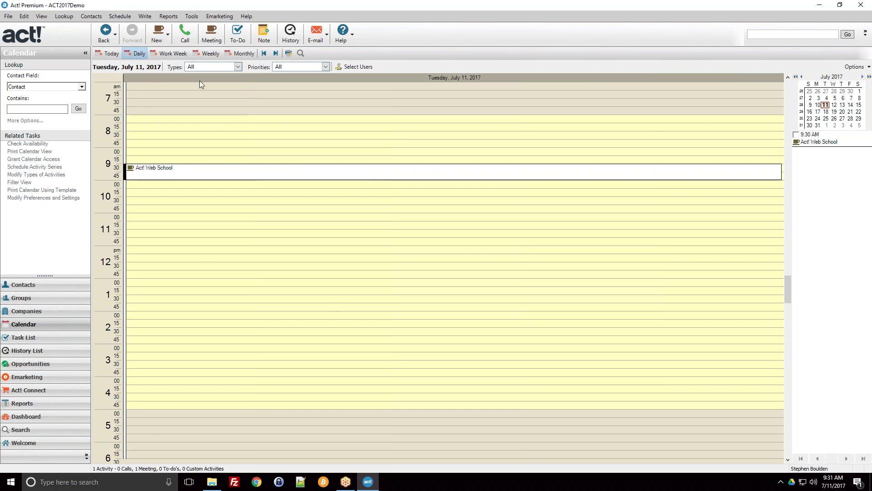
left_click(175, 54)
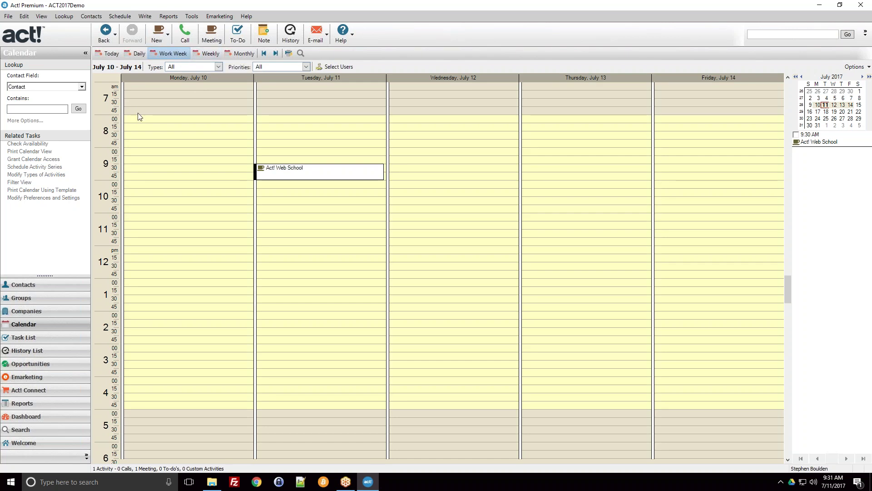
left_click(208, 53)
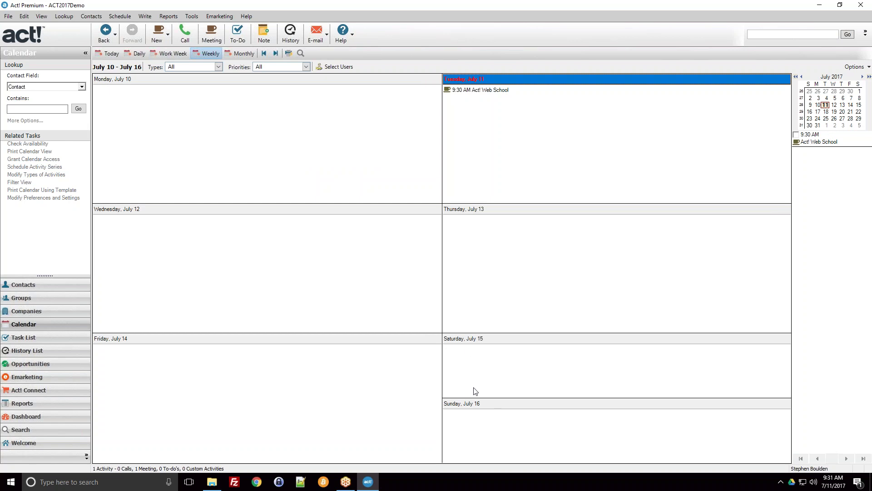
left_click(244, 53)
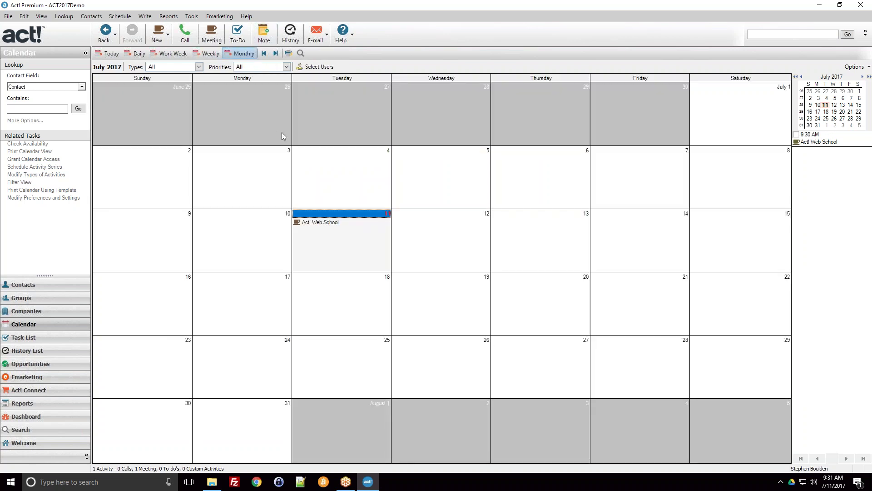
left_click(183, 54)
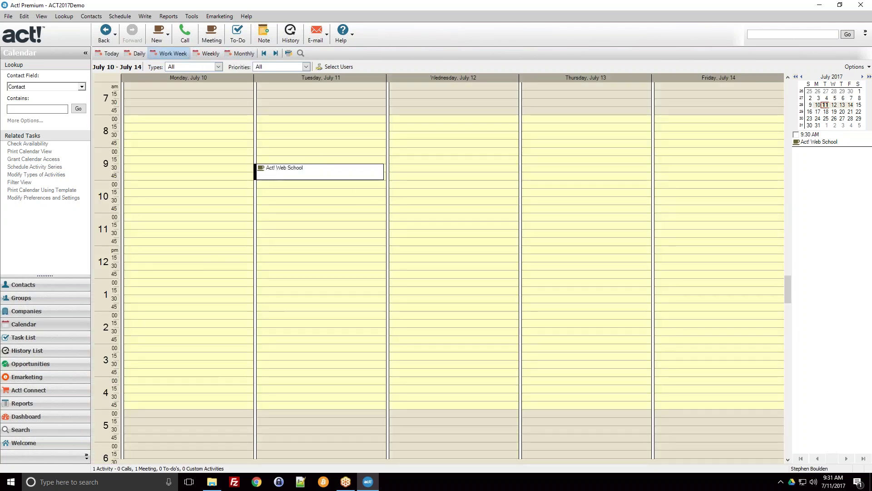
left_click(291, 172)
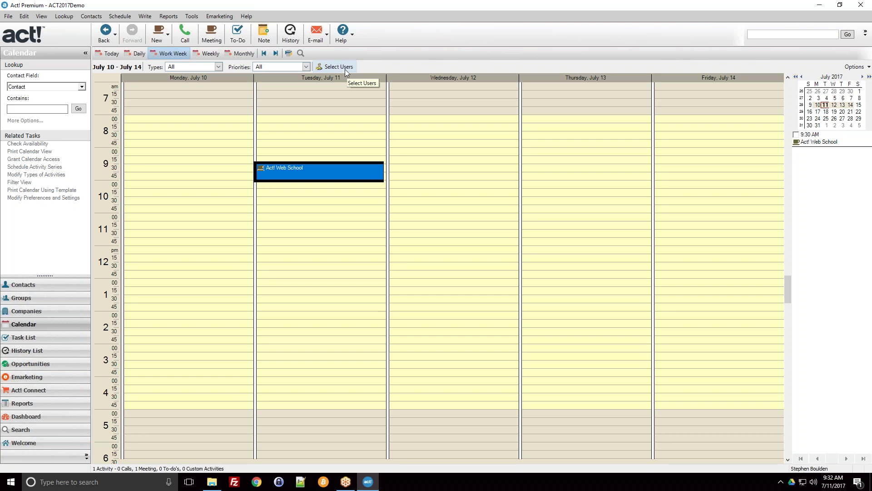
In Select Users, switch the calendar from individual users to All users and apply it
left_click(338, 69)
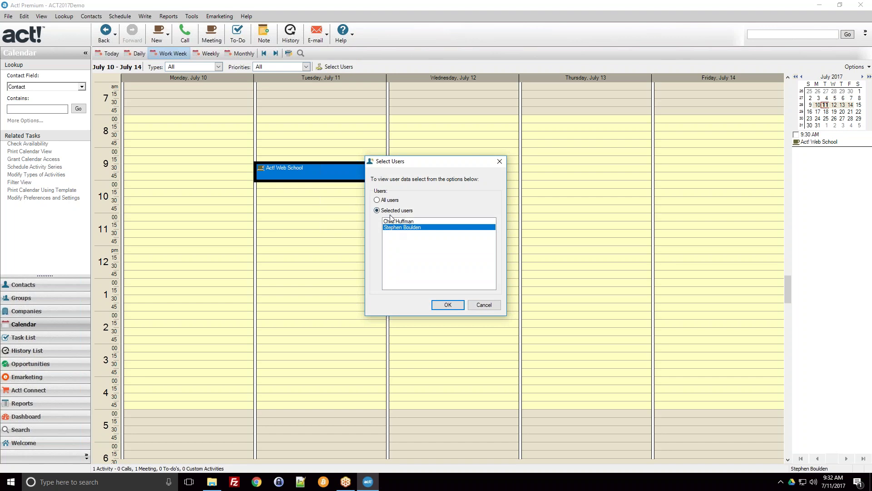
left_click(403, 222)
left_click(397, 228)
left_click(398, 223)
left_click(398, 223)
left_click(397, 228)
left_click(399, 223)
left_click(389, 201)
left_click(435, 304)
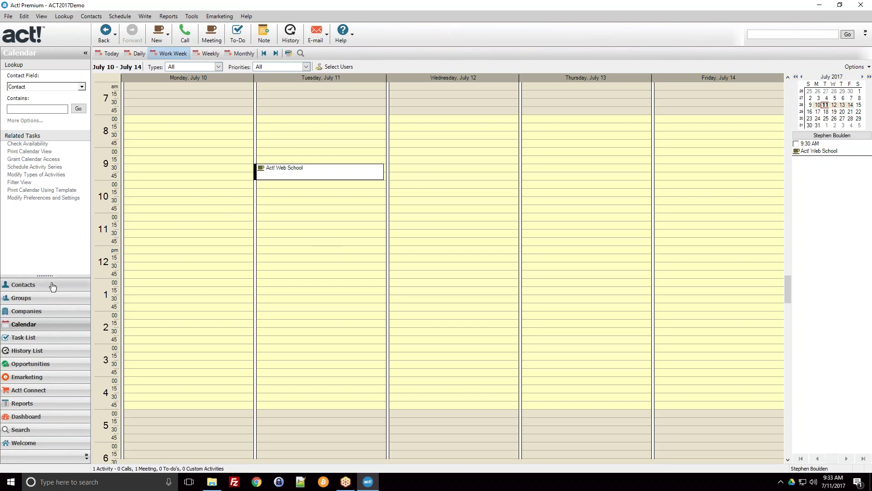
left_click(52, 287)
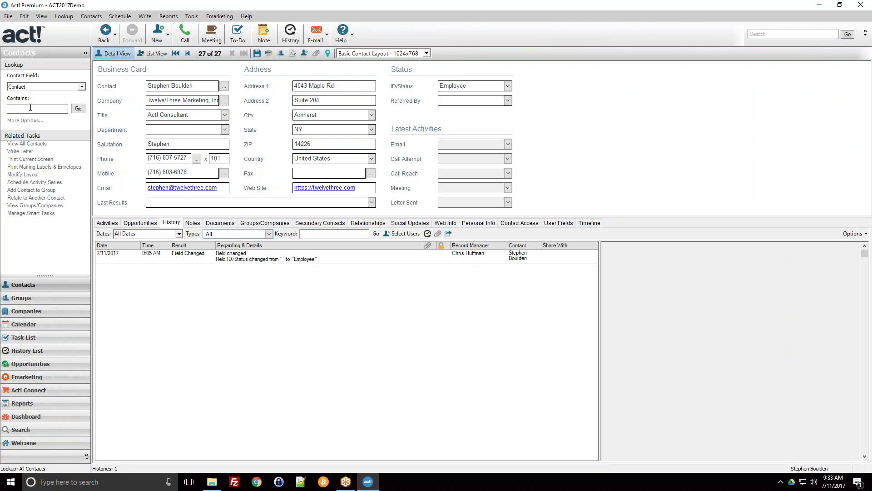
Find the Independent Labs partner in the contacts List View and open their record
left_click(150, 53)
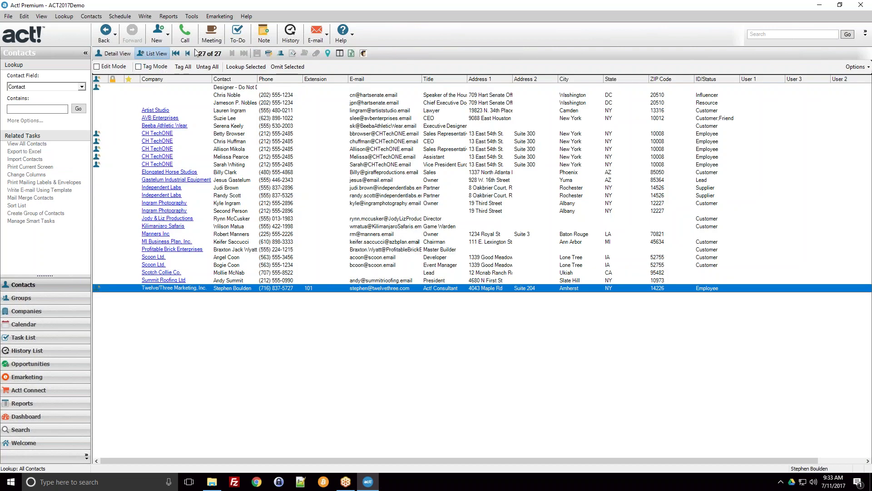
left_click(269, 196)
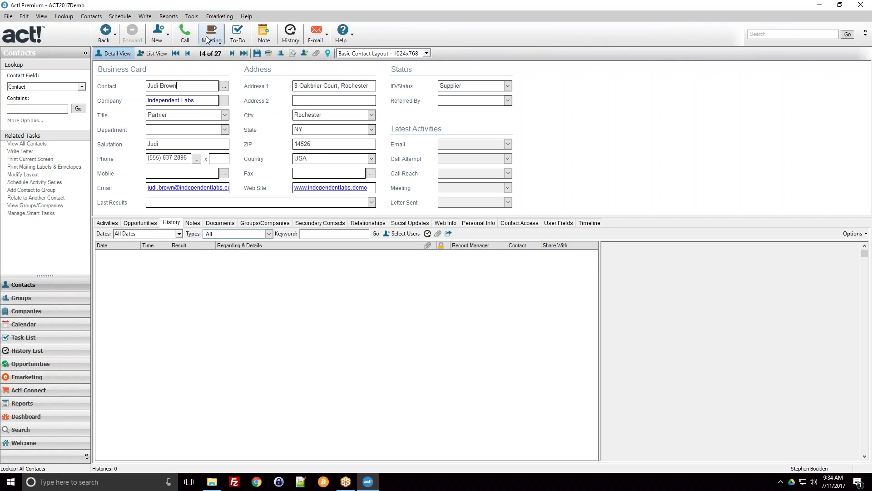
Start a new Call with the Independent Labs contact and review the Activity Type choices
left_click(188, 37)
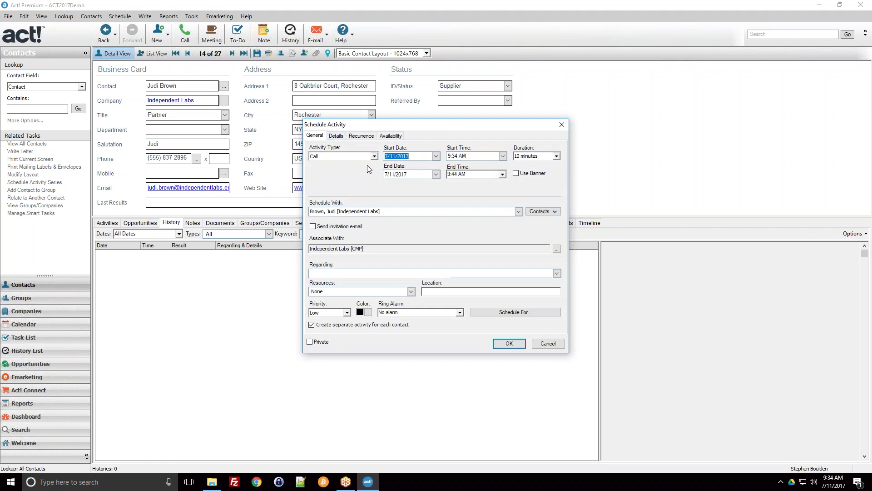
left_click(322, 160)
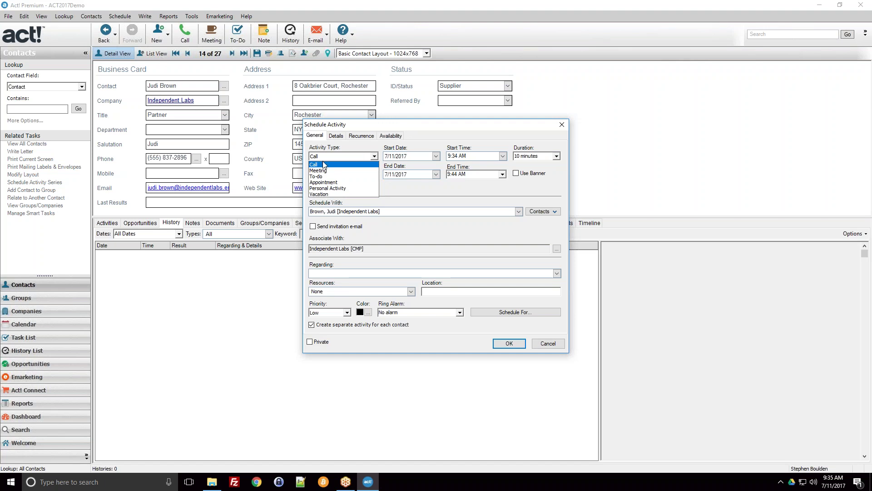
Keep the Call type and 7/11/2017 date, and set the start time to 1:00 PM
left_click(338, 150)
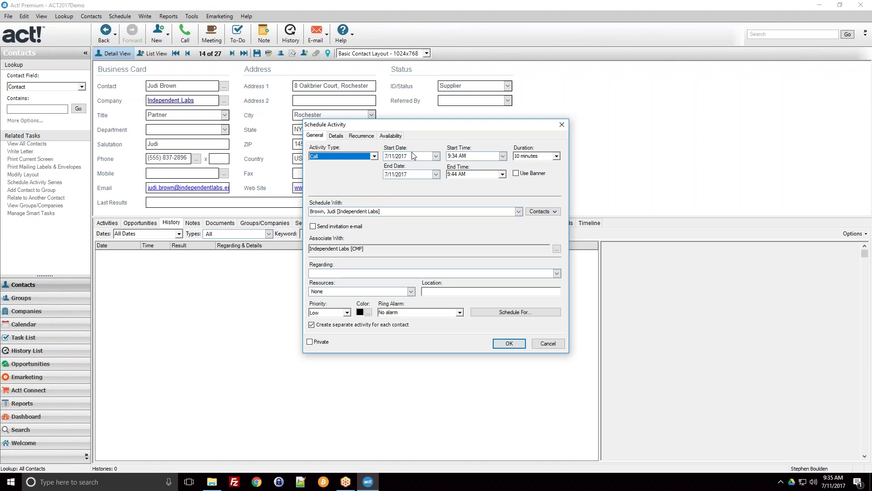
left_click(436, 156)
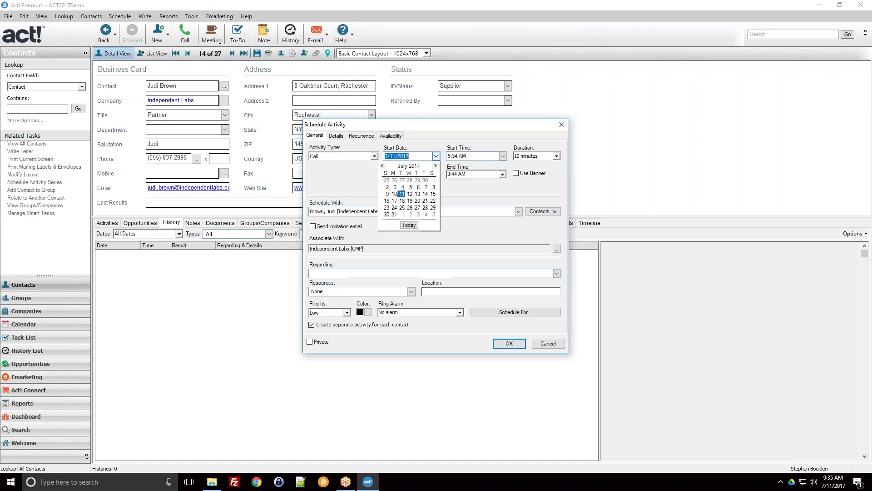
left_click(402, 194)
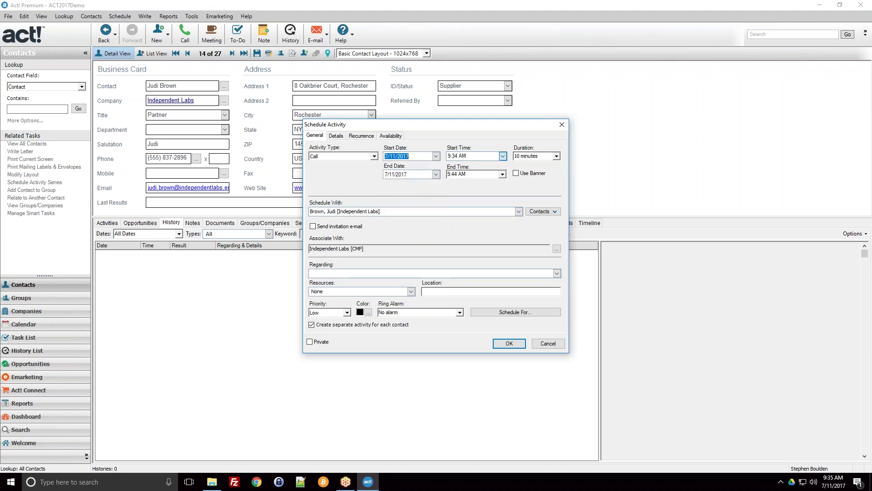
left_click(502, 156)
left_click(395, 156)
left_click(503, 156)
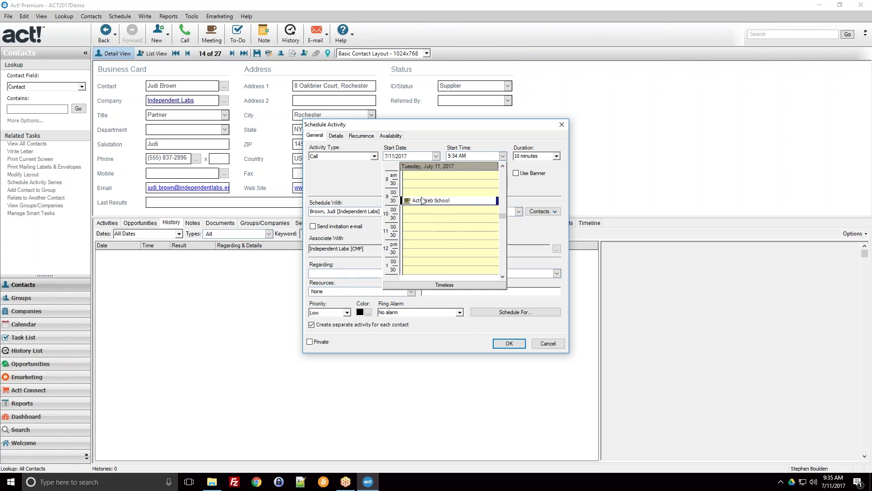
scroll(434, 242, "down", 1)
left_click(411, 237)
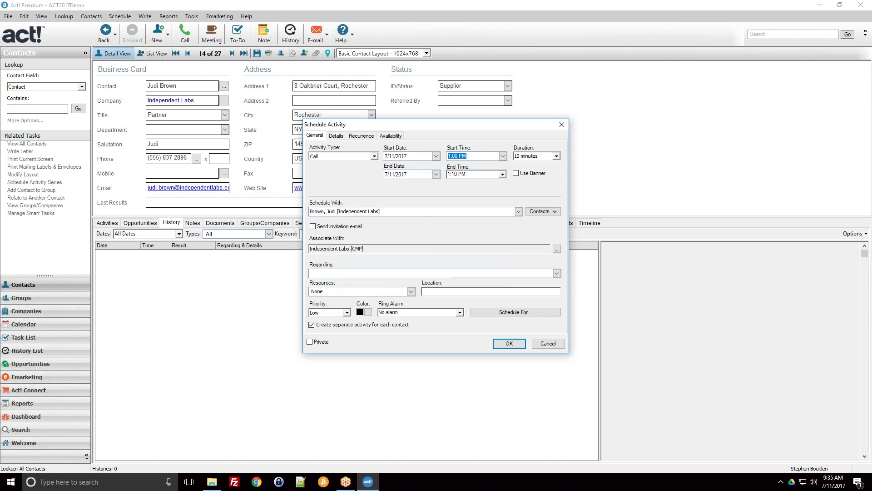
Set the duration to 1 hour, then the end time to 3:30 PM
left_click(552, 156)
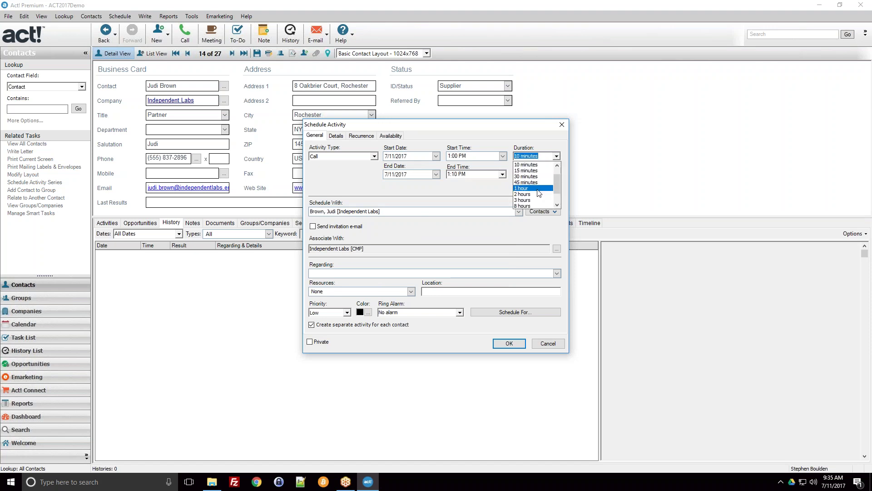
left_click(527, 164)
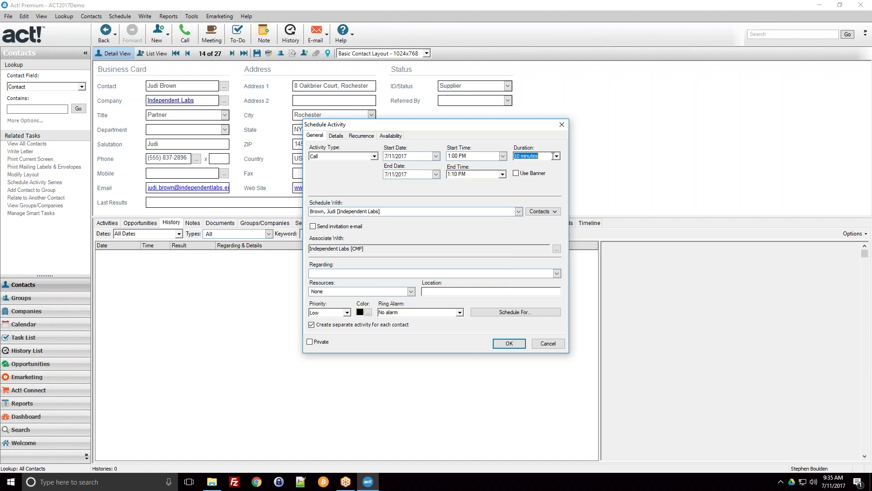
left_click(556, 155)
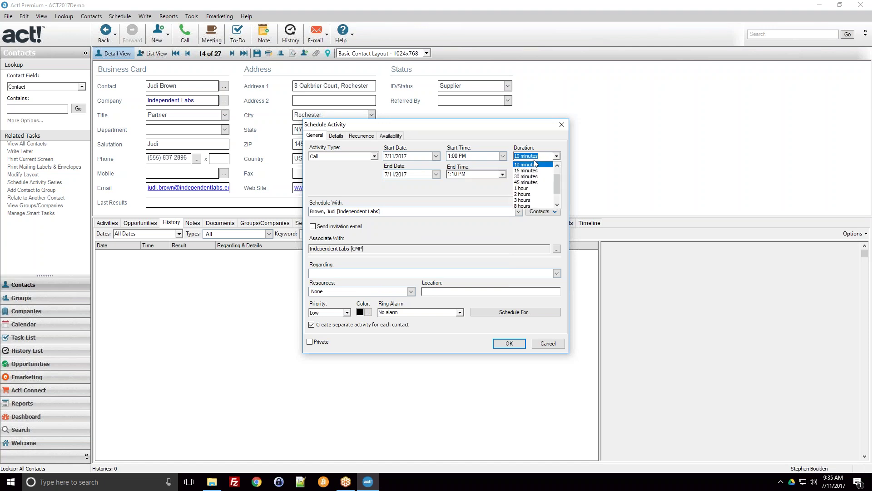
left_click(526, 189)
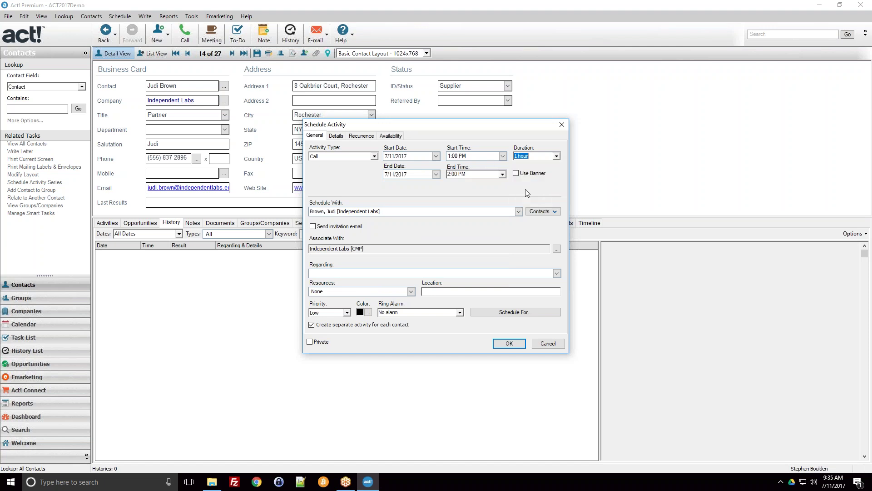
left_click(459, 174)
left_click(457, 174)
left_click(502, 174)
left_click(482, 203)
left_click(493, 211)
left_click_drag(411, 211, 310, 213)
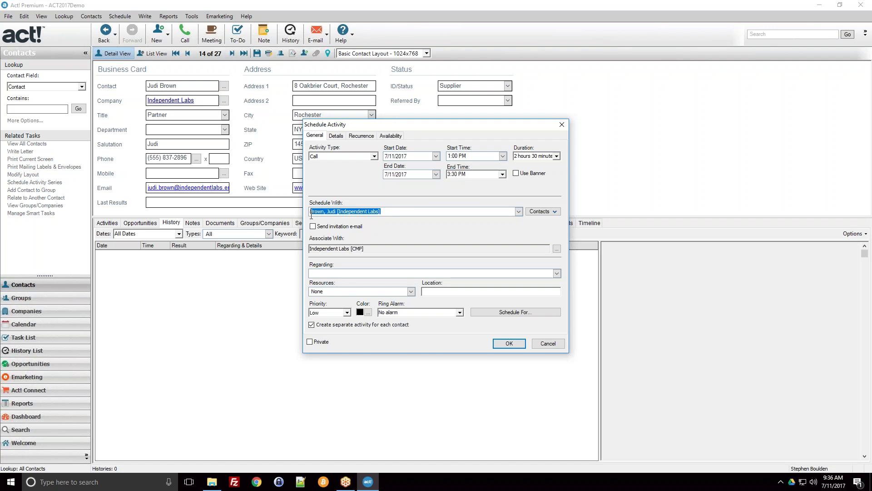
key("End")
left_click_drag(312, 212, 381, 213)
left_click(391, 214)
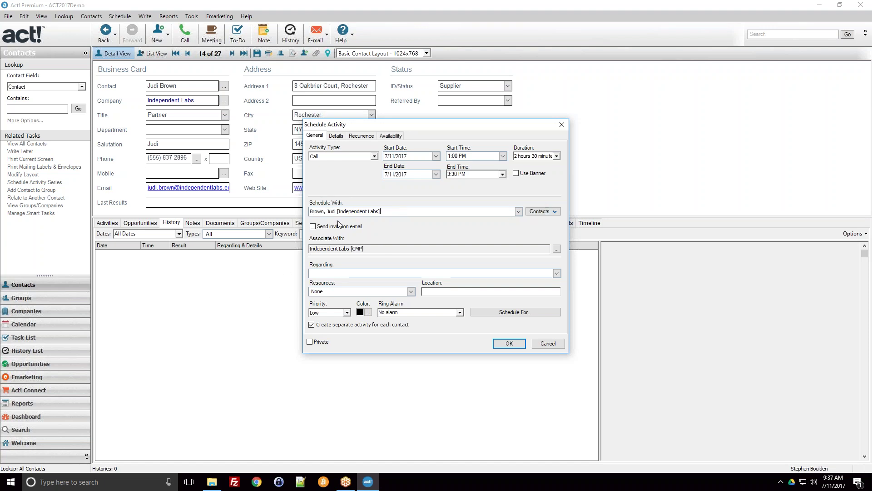
left_click_drag(381, 212, 309, 212)
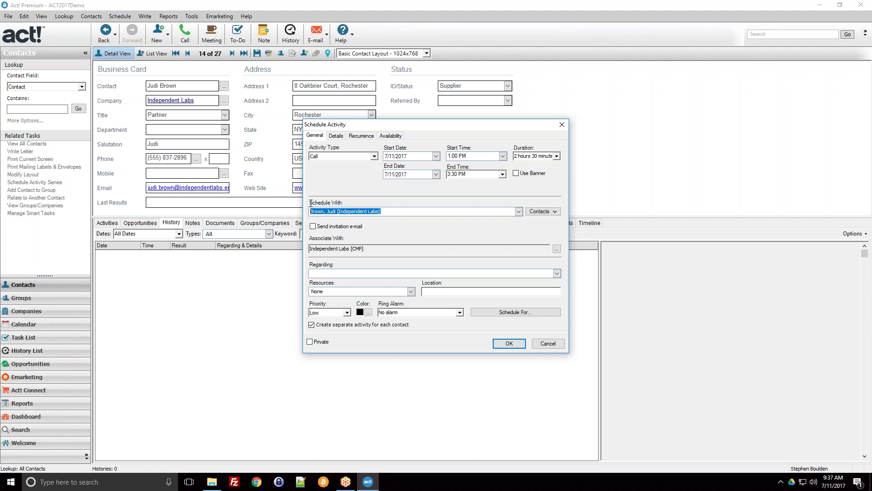
left_click(334, 212)
left_click(393, 211)
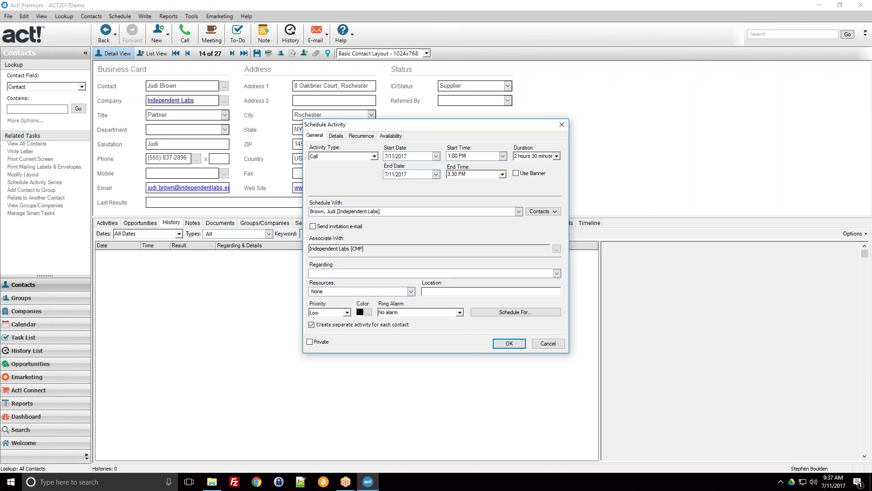
left_click_drag(393, 211, 309, 211)
left_click(321, 209)
left_click_drag(385, 210, 309, 210)
left_click(328, 213)
left_click_drag(390, 212, 309, 211)
left_click(390, 210)
Open Select Contacts for the call and pick contacts in the available list
left_click(532, 213)
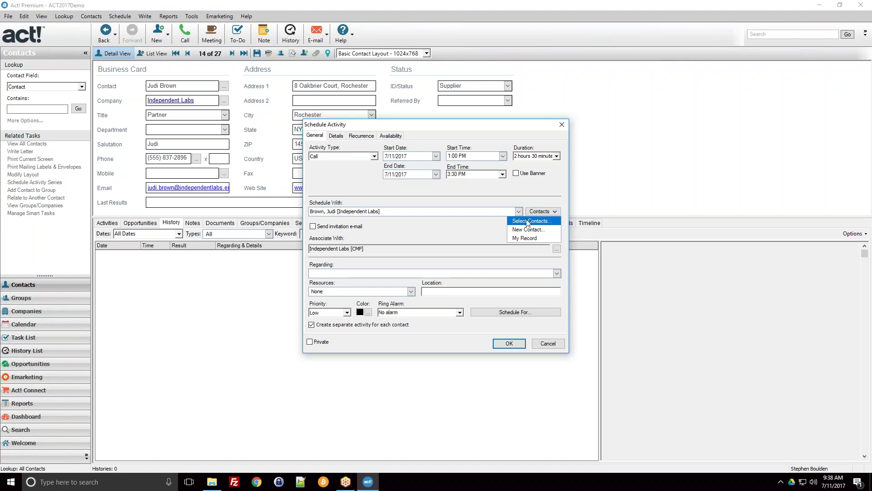
left_click(533, 221)
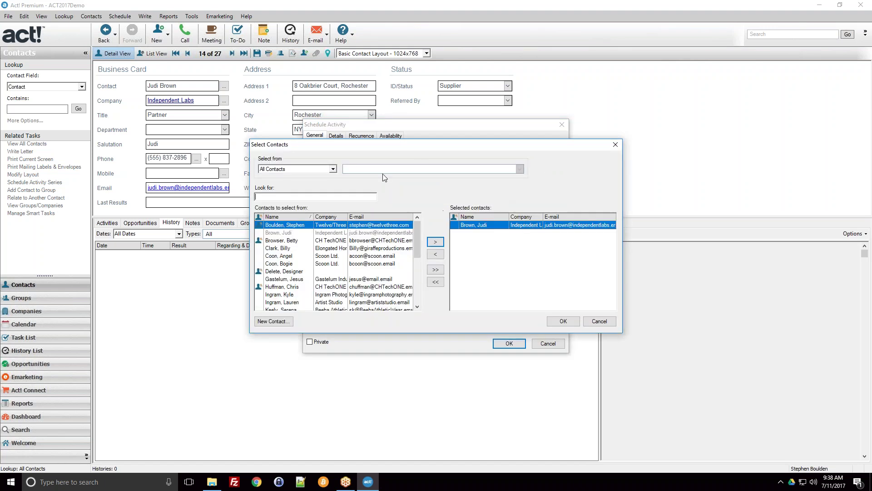
scroll(357, 267, "down", 5)
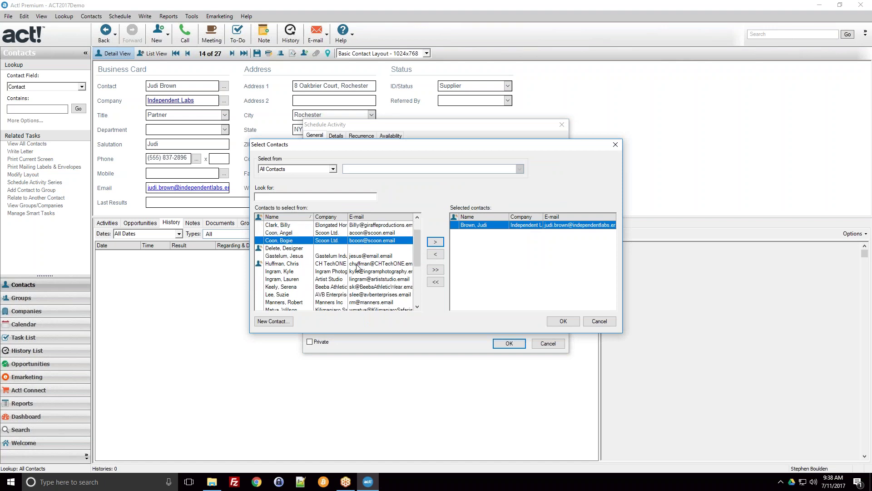
scroll(356, 267, "up", 3)
left_click(332, 241)
left_click(267, 199)
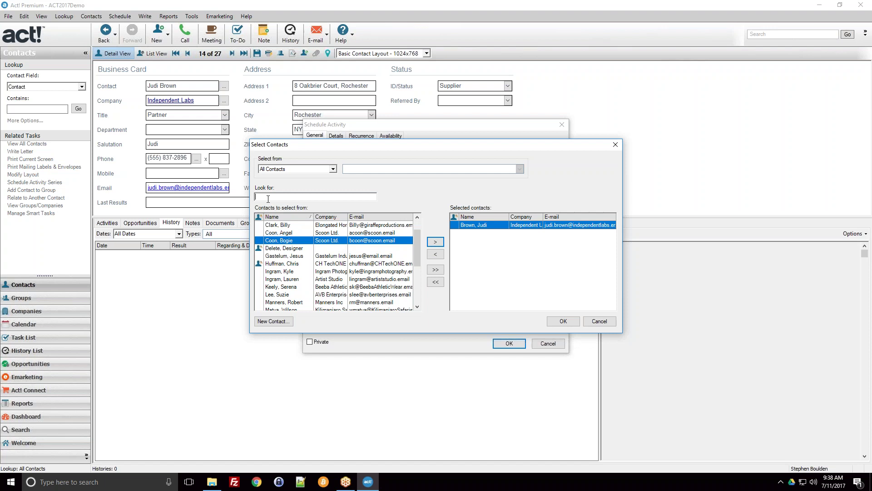
left_click(296, 271)
scroll(298, 275, "down", 2)
left_click(289, 248)
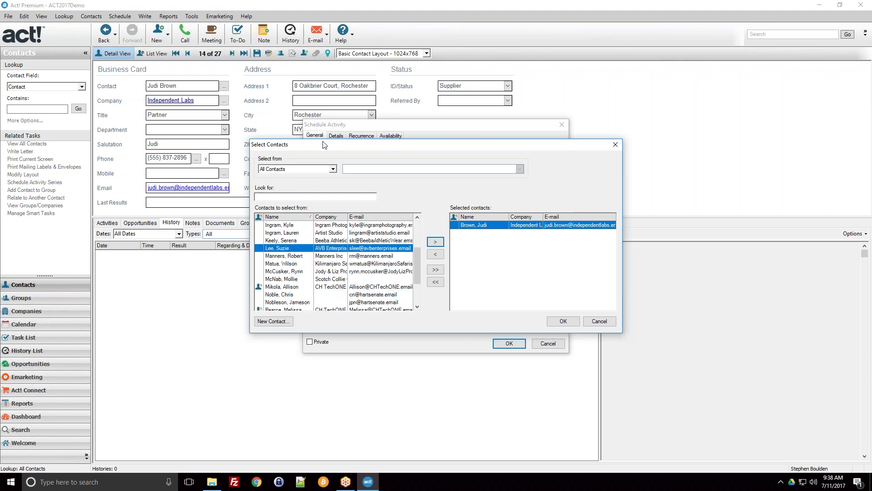
Add three contacts to Selected contacts, then clear them all with <<
left_click(435, 241)
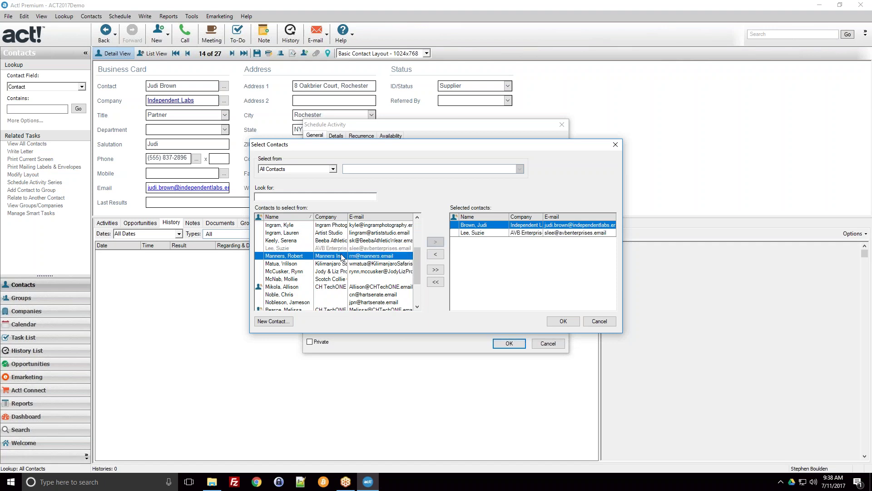
left_click(436, 242)
left_click(315, 271)
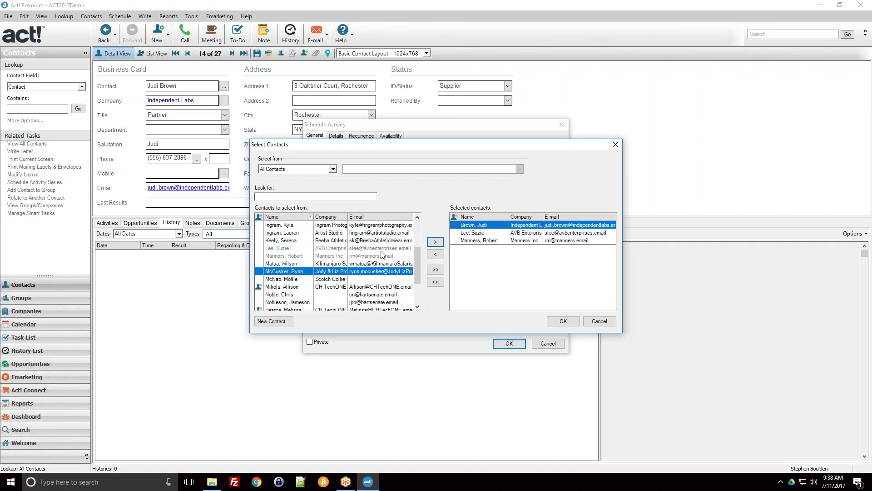
left_click(434, 243)
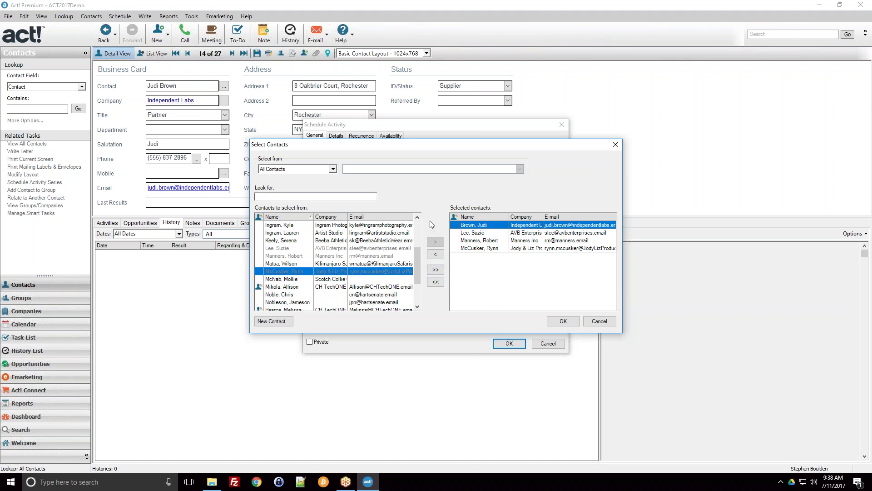
left_click(430, 284)
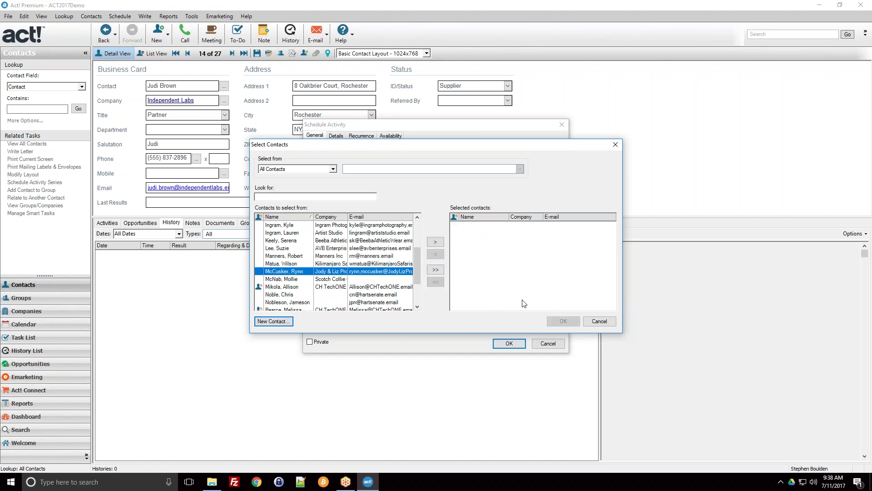
Cancel Select Contacts and leave Send invitation e-mail unchecked after toggling it
left_click(599, 321)
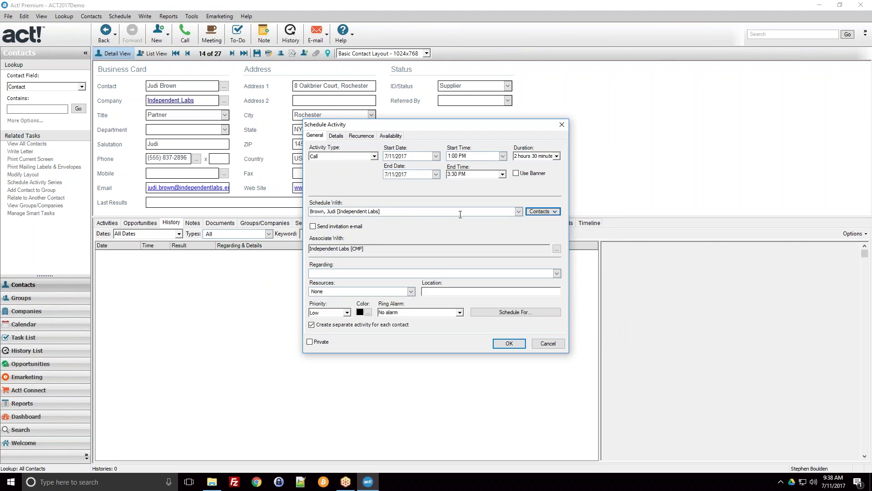
left_click(323, 227)
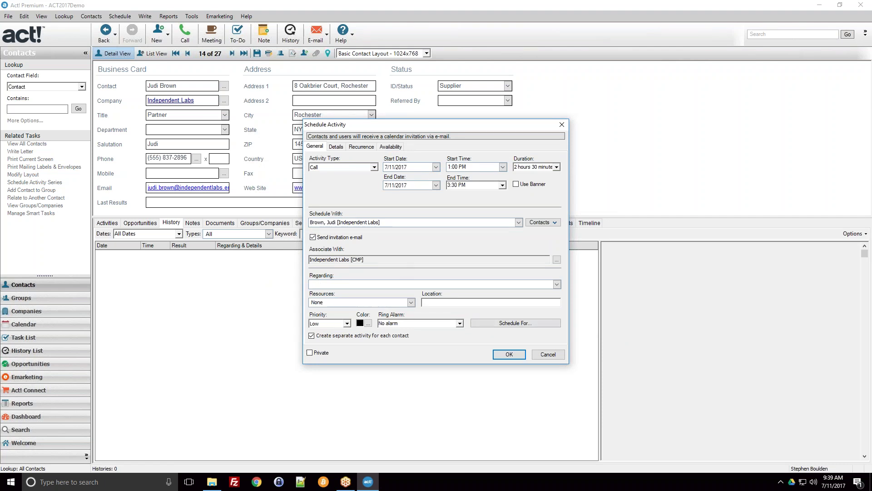
left_click(324, 238)
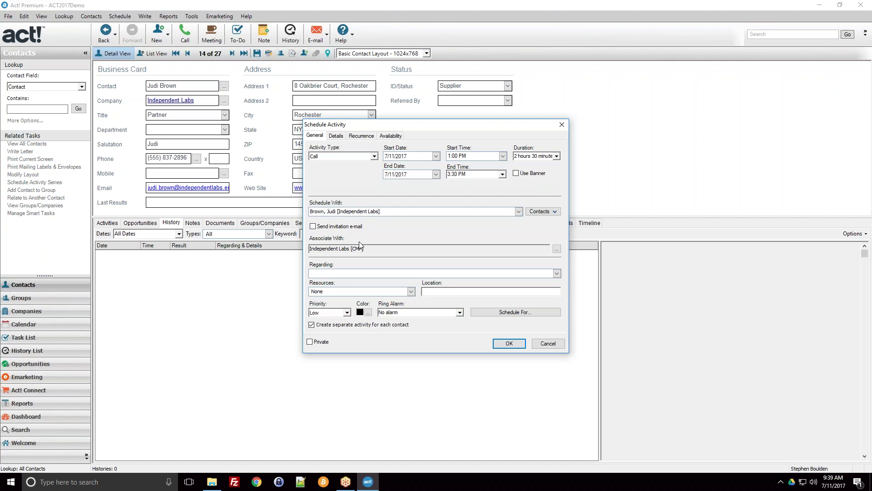
Highlight and deselect the call's associated company and attendee entries
left_click(344, 273)
left_click_drag(366, 250, 309, 254)
left_click(376, 251)
left_click_drag(390, 212, 314, 213)
left_click(315, 215)
left_click(541, 212)
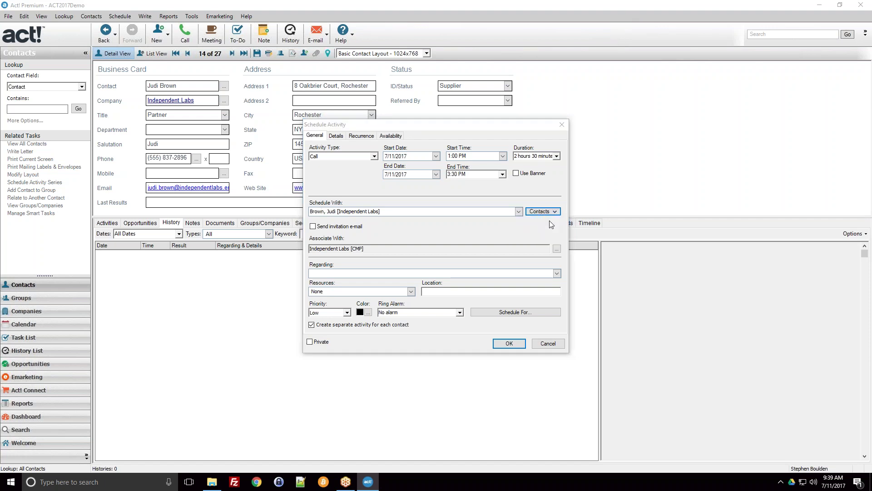
Try the current lookup and contact group sources in Select Contacts, returning to all contacts
left_click(535, 220)
left_click(314, 168)
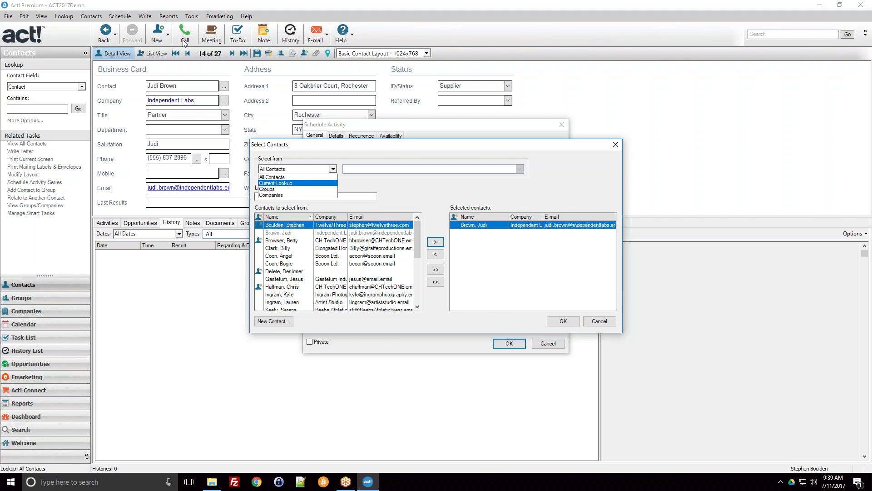
left_click(276, 183)
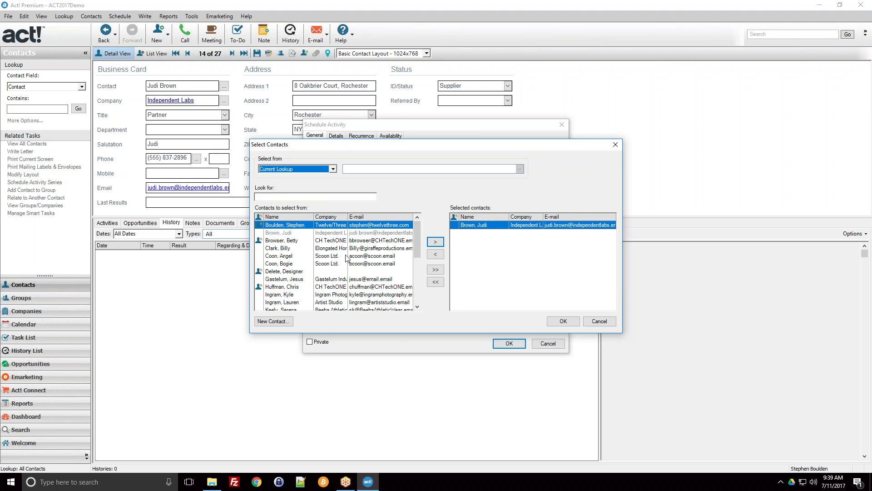
left_click(306, 169)
left_click(300, 189)
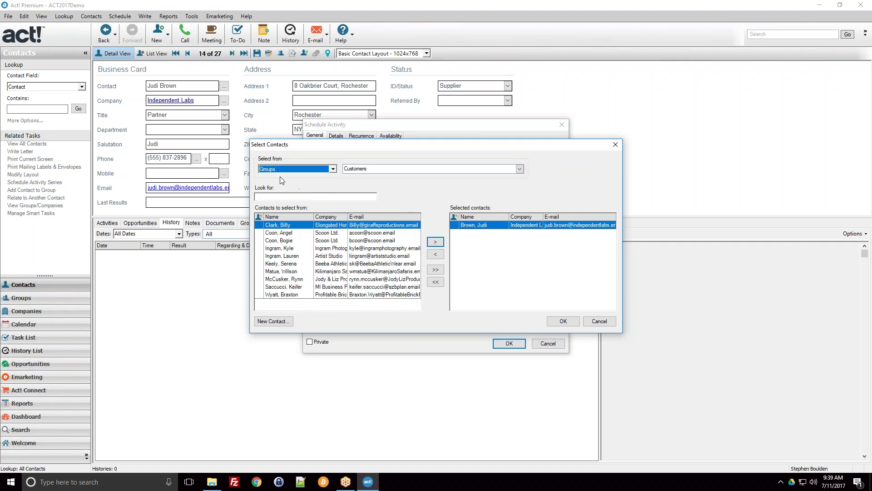
left_click(289, 169)
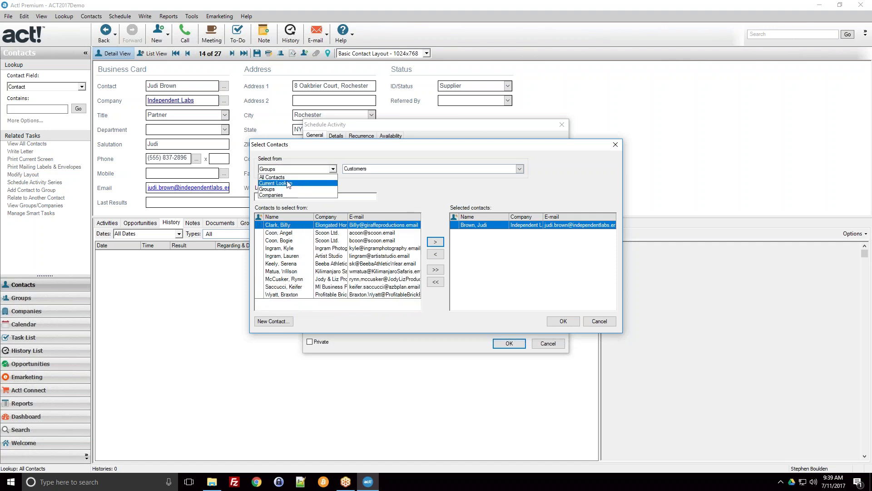
left_click(415, 184)
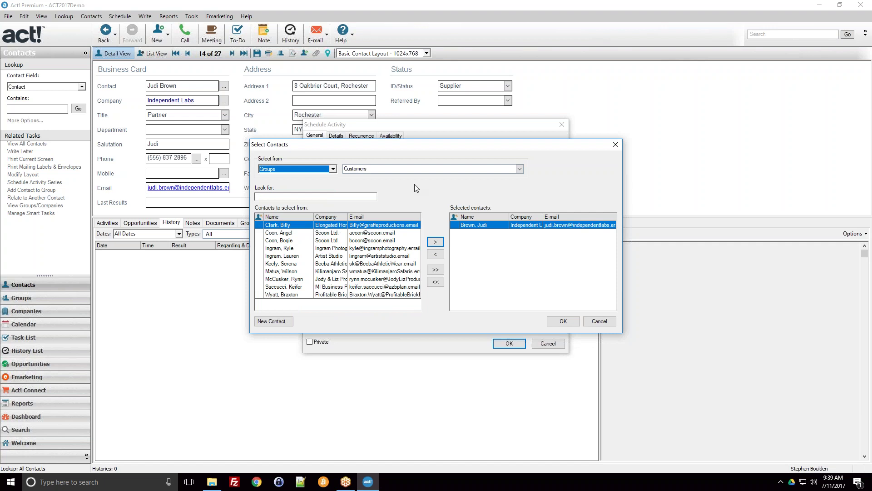
left_click(520, 169)
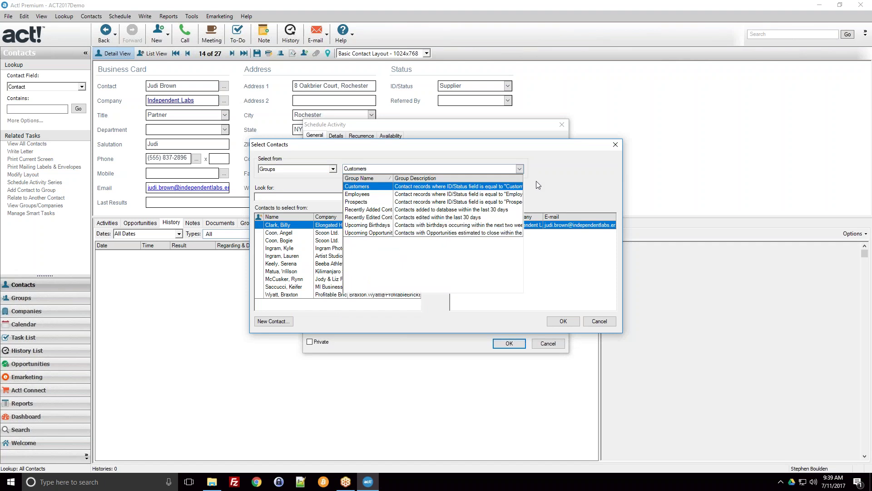
left_click(536, 180)
left_click(326, 170)
left_click(312, 176)
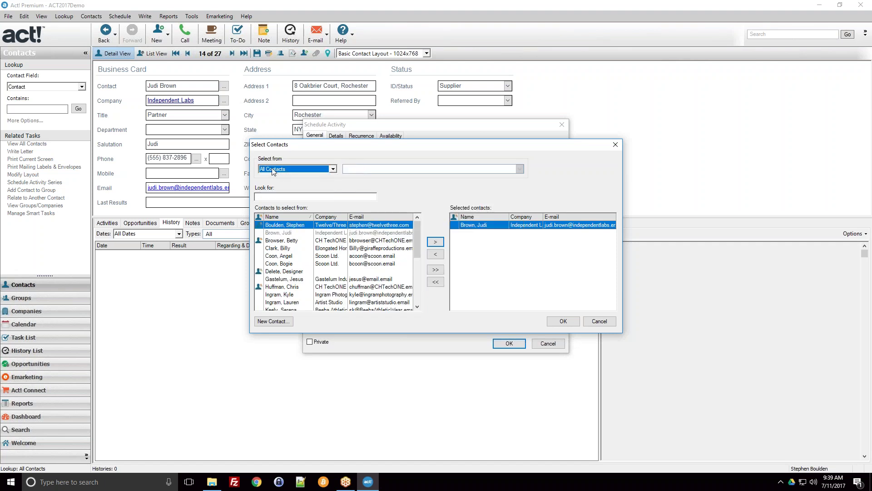
Search contacts for 'Ing' and close the picker keeping only the Independent Labs contact
scroll(333, 246, "down", 1)
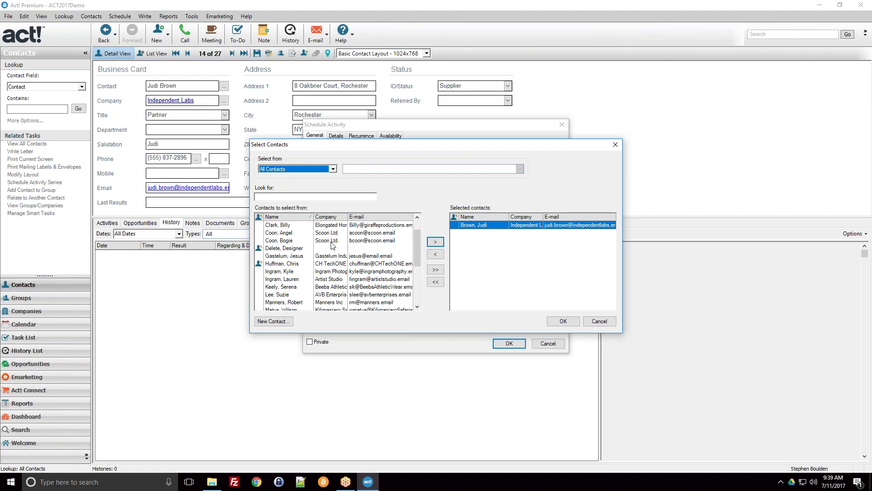
scroll(333, 245, "up", 1)
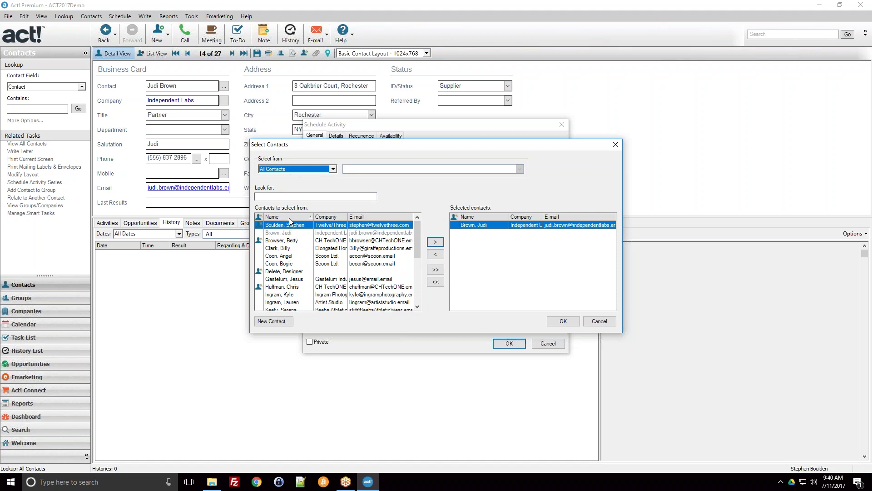
left_click(285, 196)
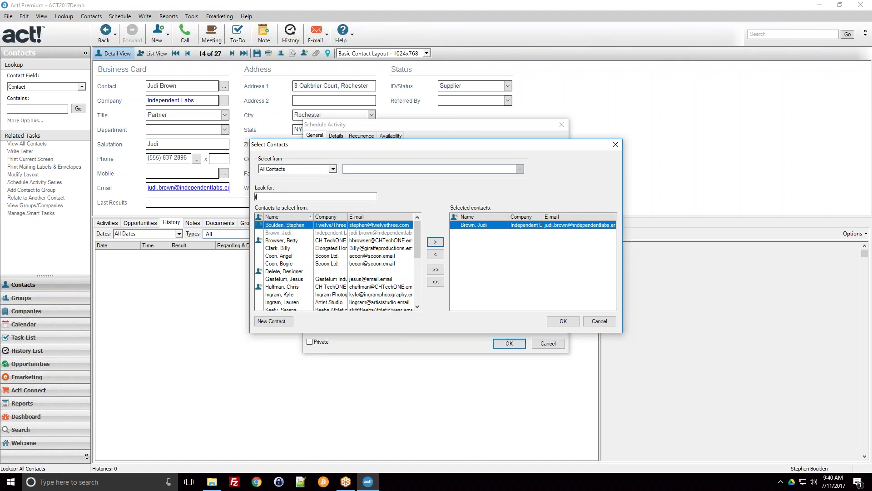
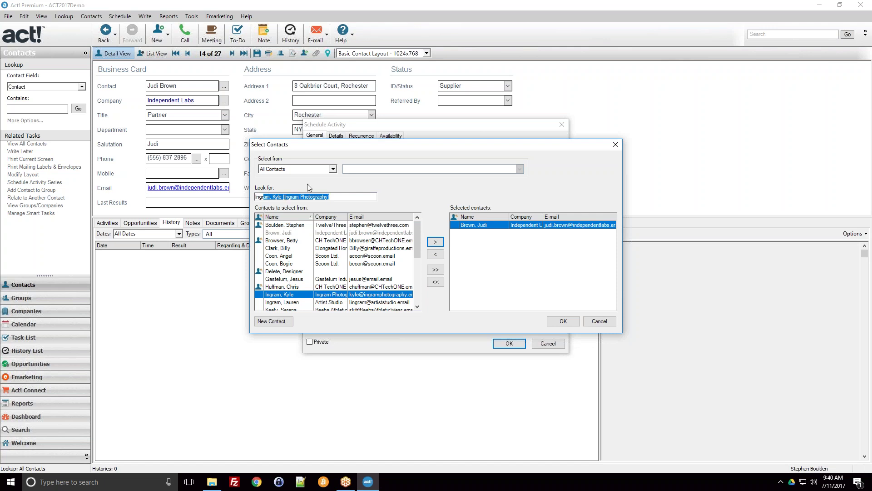
left_click(606, 323)
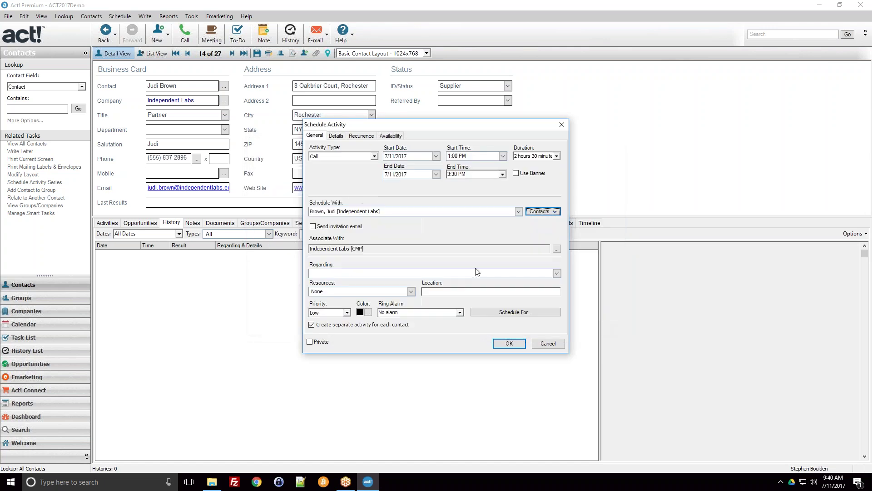
Set the Regarding subject to a test activity meeting naming the contact by first name
left_click(367, 250)
type("Test Activity Meeting with Judi")
left_click(425, 291)
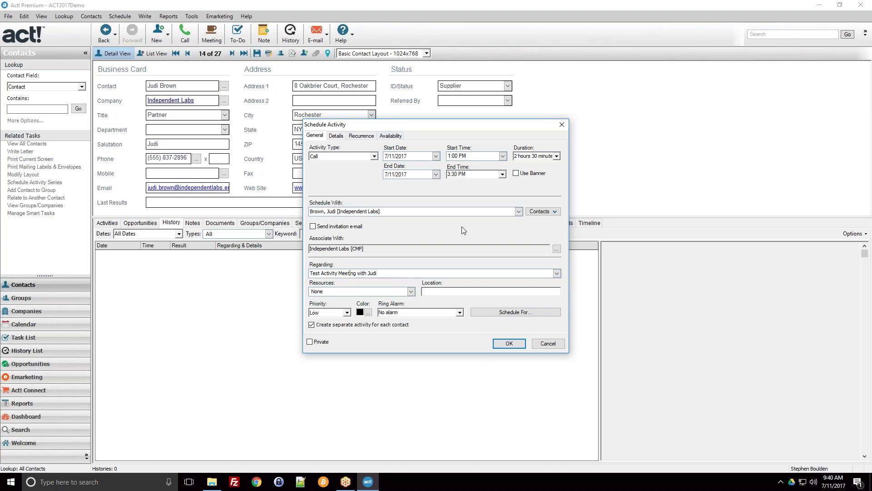
left_click(411, 294)
left_click(411, 294)
left_click(462, 292)
Set the call's Priority to Medium after briefly trying High
left_click(346, 313)
left_click(343, 326)
left_click(343, 313)
left_click(342, 320)
left_click(346, 312)
left_click(342, 327)
Try High priority for the call, then settle back on Medium
left_click(339, 313)
left_click(330, 320)
left_click(332, 313)
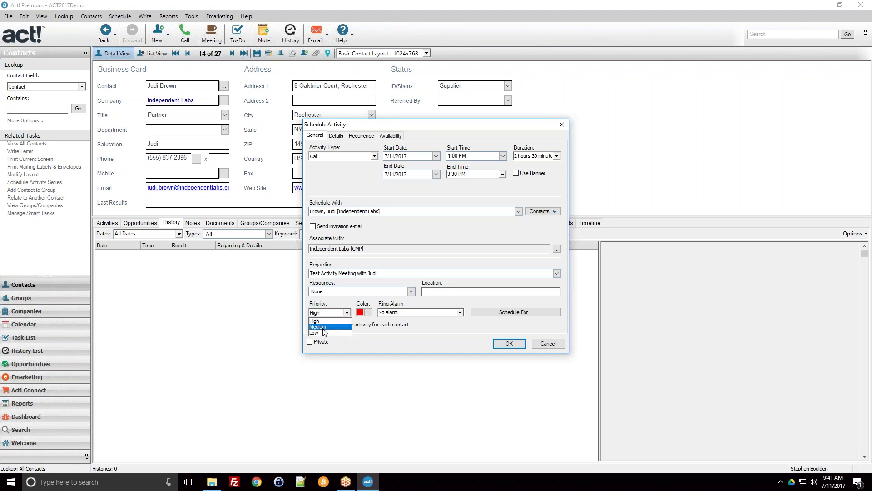
left_click(327, 327)
key("alt+Down")
left_click(331, 327)
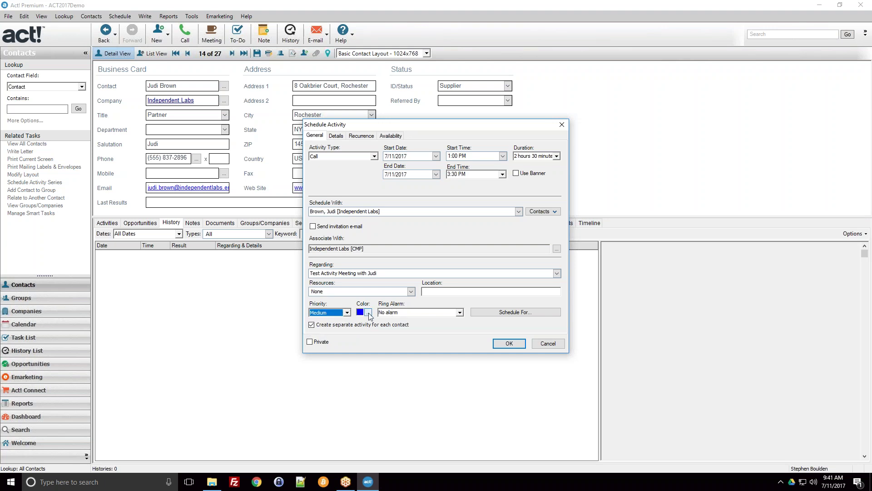
Leave the colour unchanged and Ring Alarm at No alarm, and save the call
left_click(368, 312)
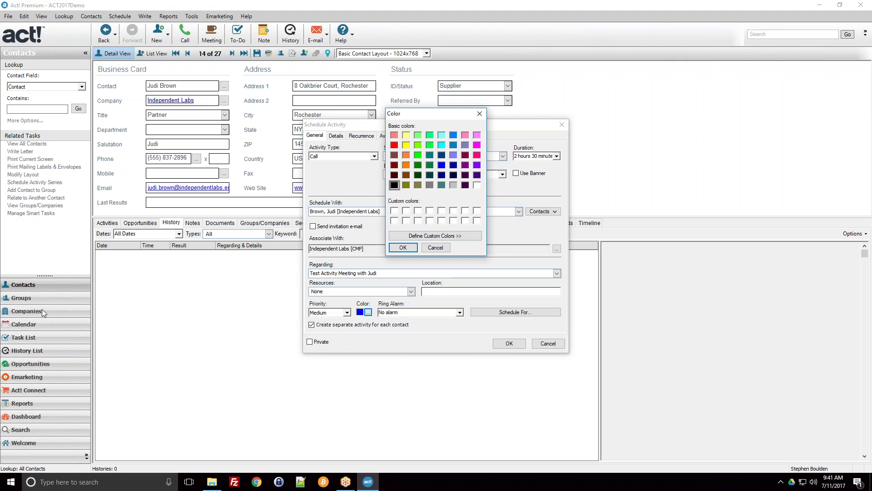
left_click(445, 249)
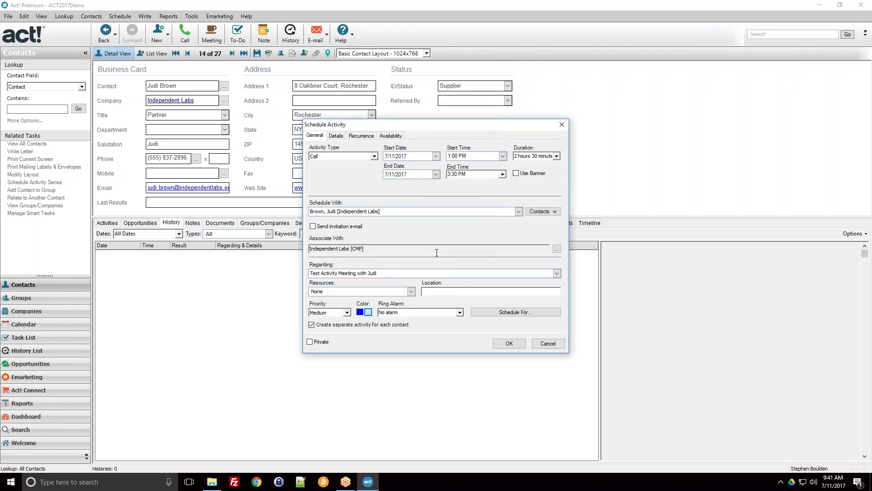
left_click(460, 313)
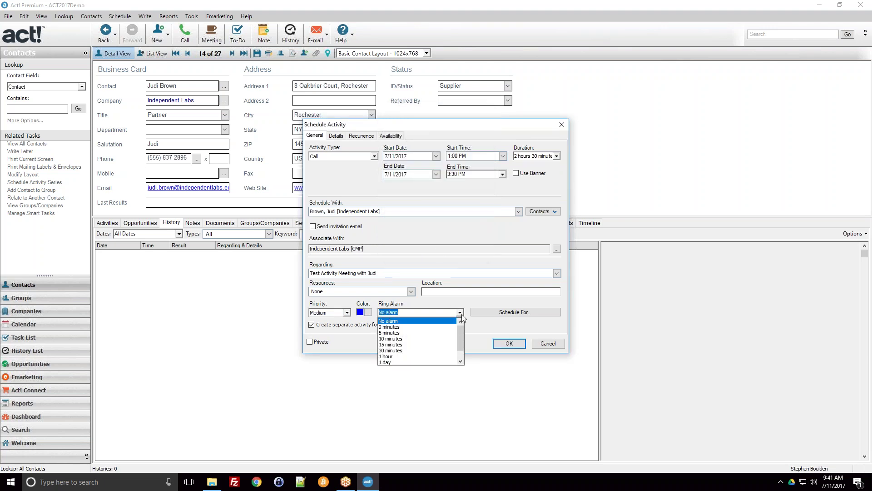
scroll(420, 359, "down", 1)
scroll(418, 349, "up", 1)
left_click(404, 312)
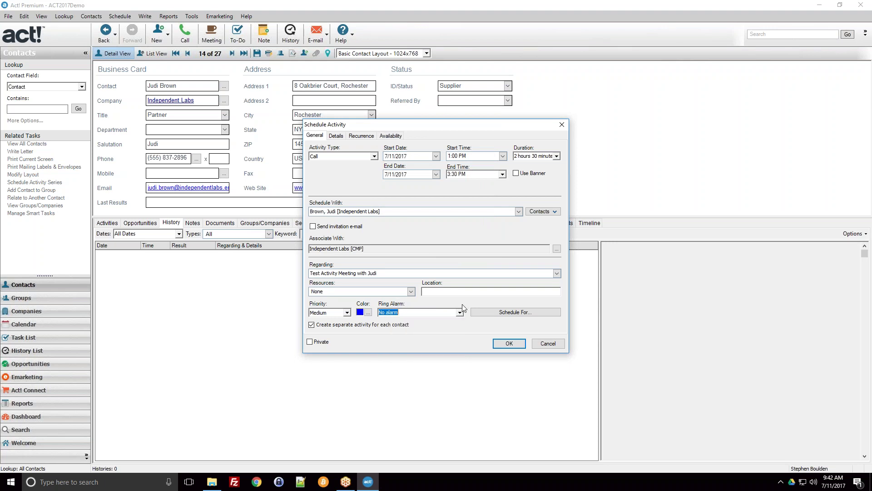
left_click(505, 345)
Select the 7/11/2017 1:00 PM call on the Activities tab and view it in the work-week calendar
left_click(117, 223)
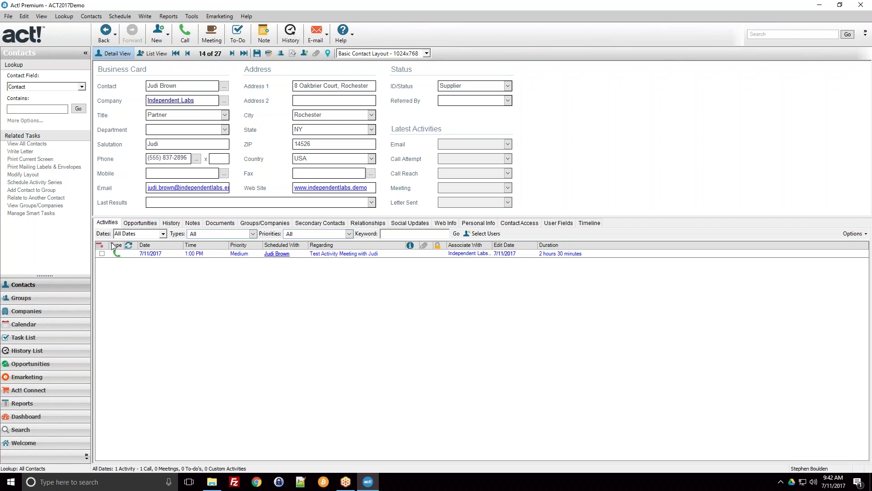
left_click(124, 256)
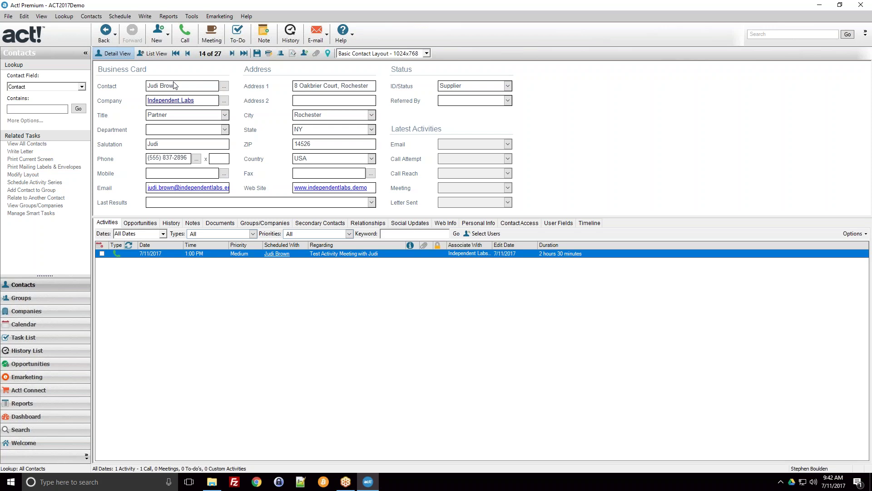
left_click(25, 328)
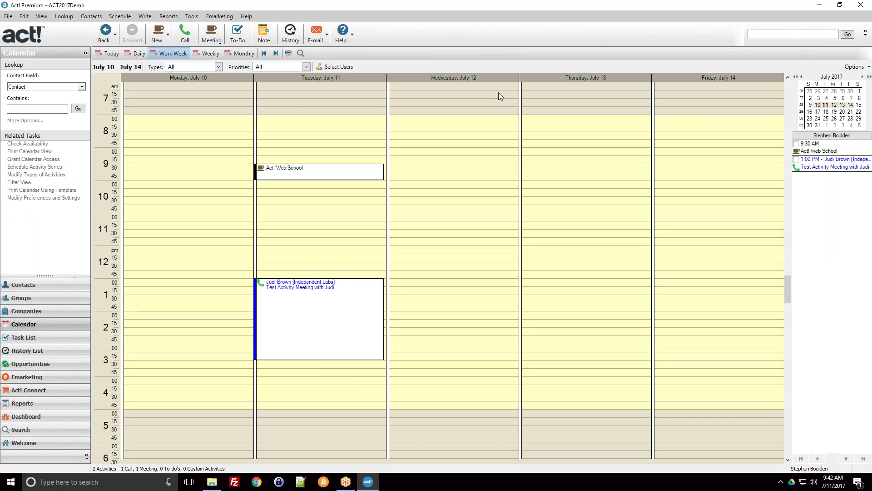
Switch between Contacts and Calendar, ending on the Independent Labs contact record
left_click(18, 286)
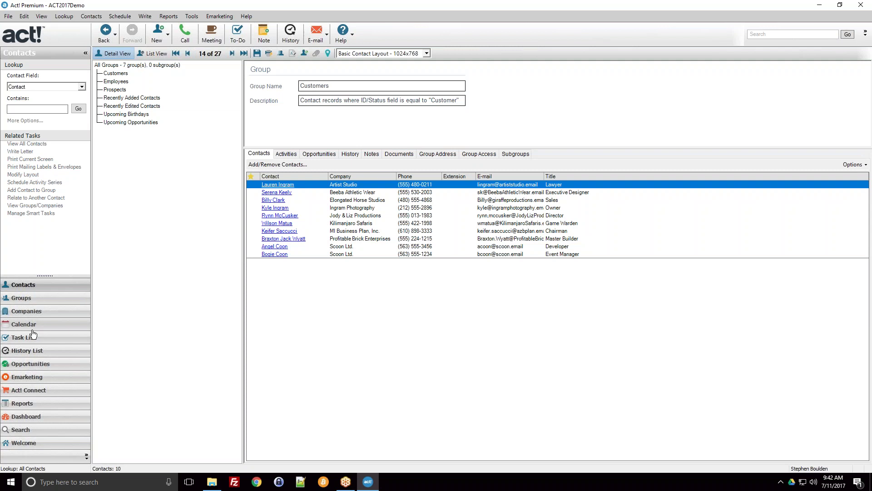
left_click(24, 323)
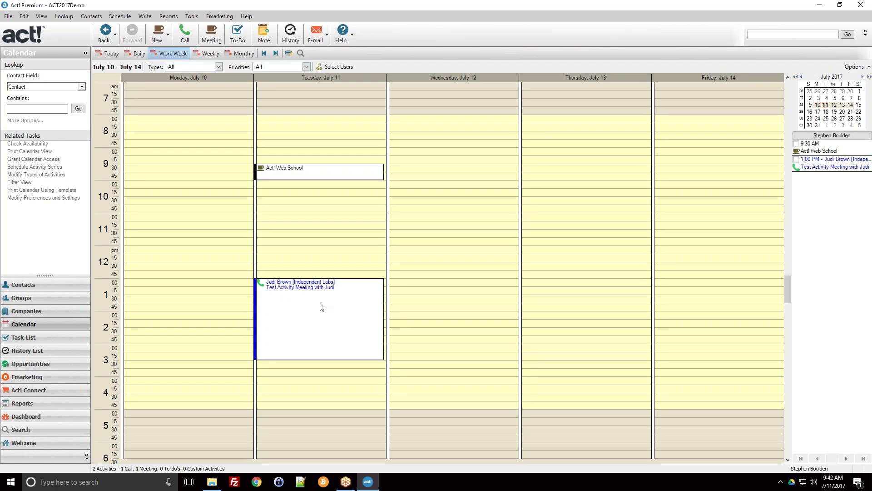
left_click(68, 287)
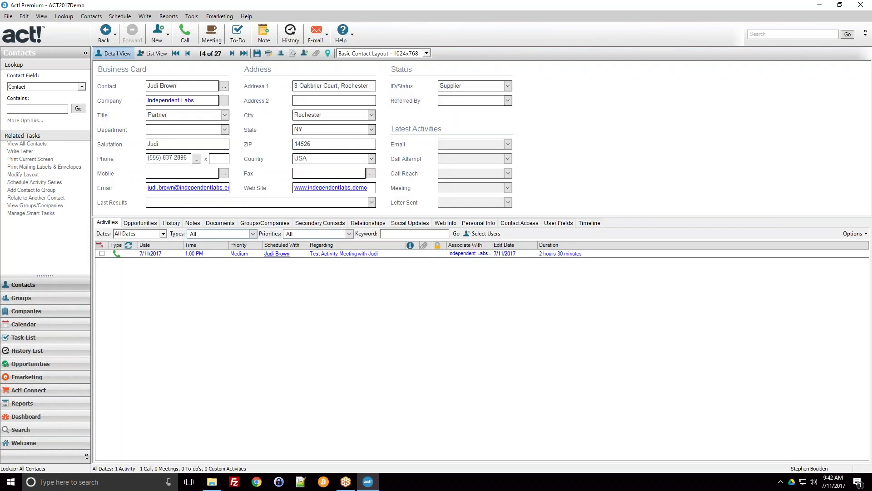
Start a new 10-minute 9:42 AM call and schedule it for another user
left_click(185, 33)
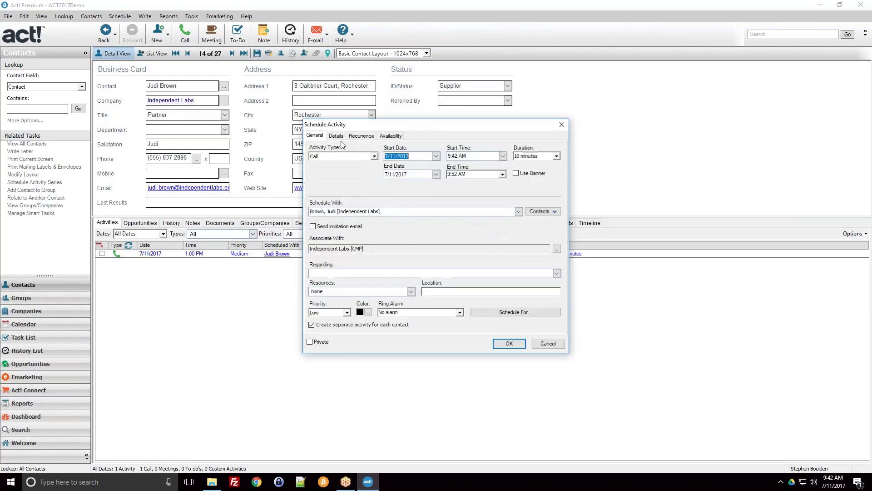
left_click(487, 312)
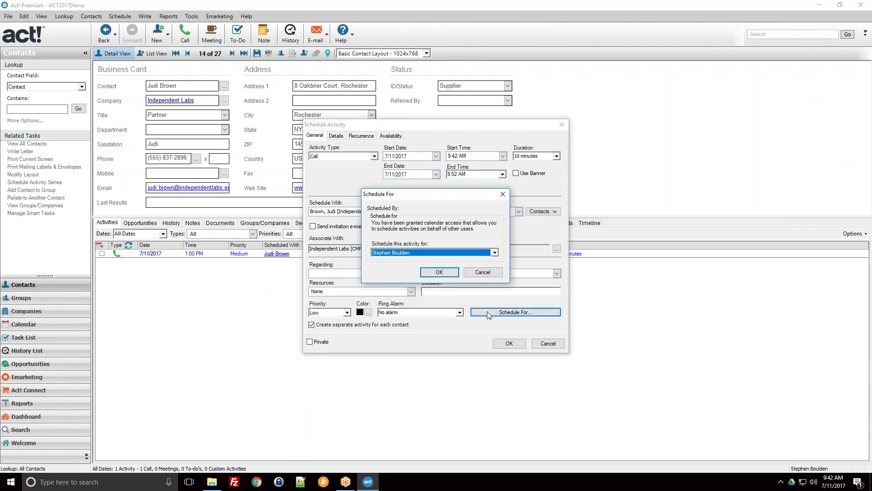
left_click(411, 253)
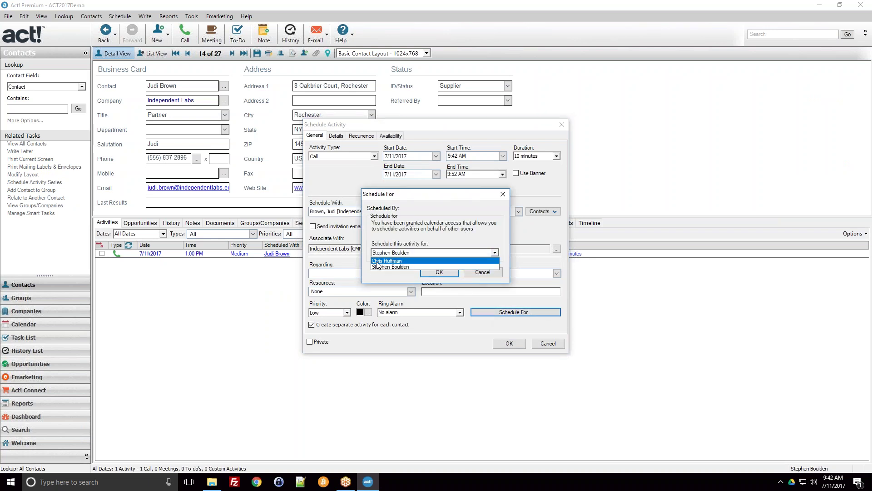
left_click(379, 260)
left_click(438, 272)
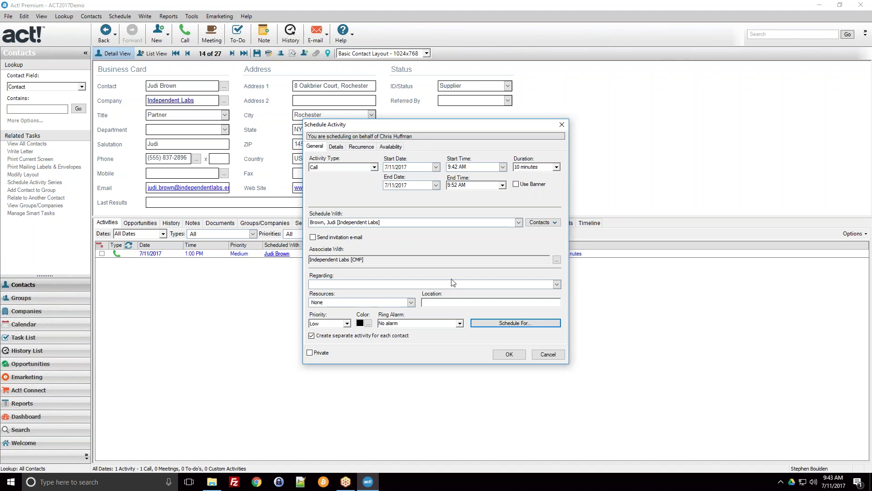
Look through the Notes and Recurrence tabs, choosing a weekly recurrence
left_click(337, 148)
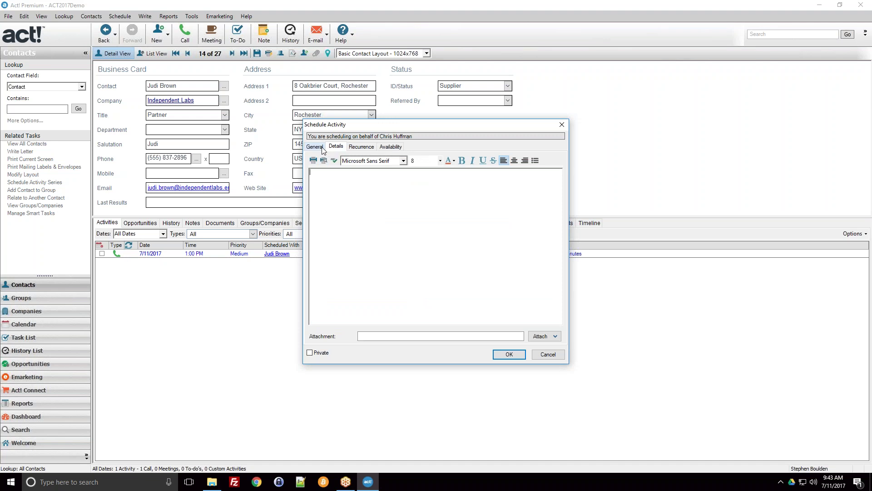
left_click(322, 148)
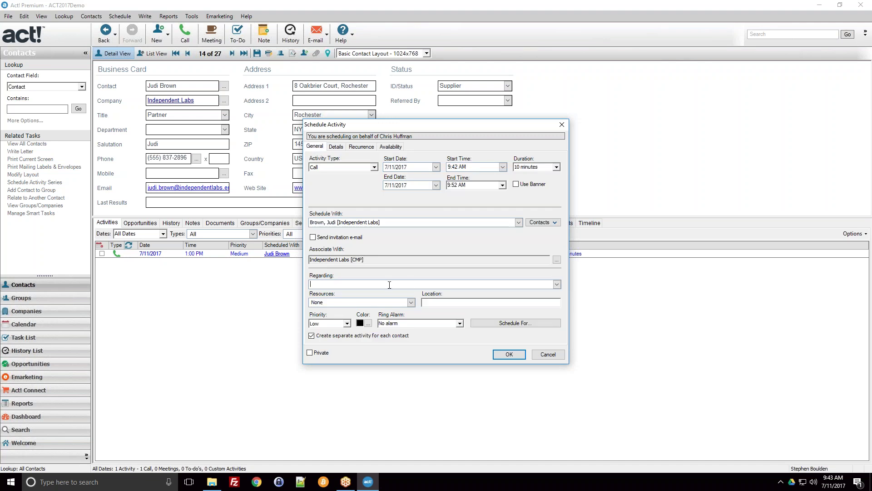
left_click(335, 147)
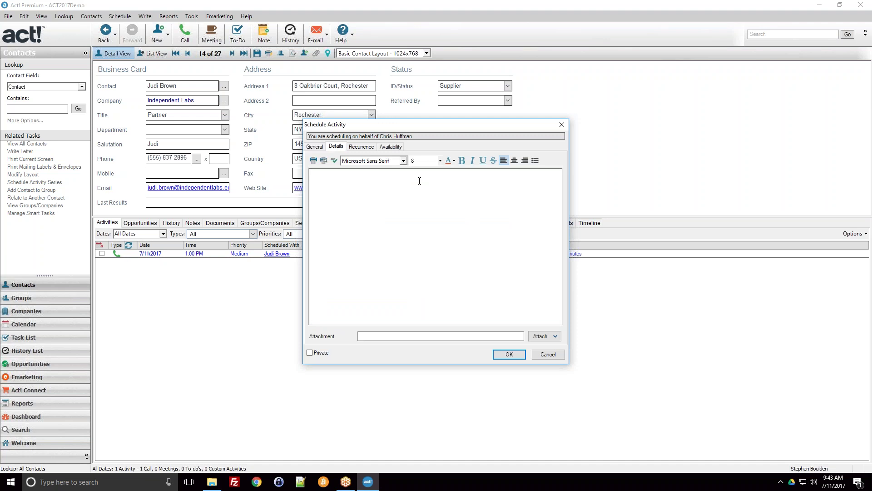
left_click(358, 148)
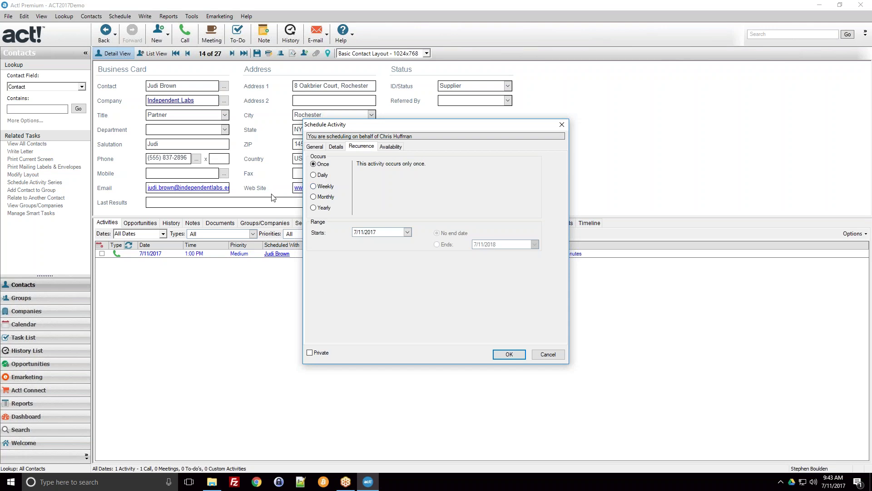
left_click(325, 187)
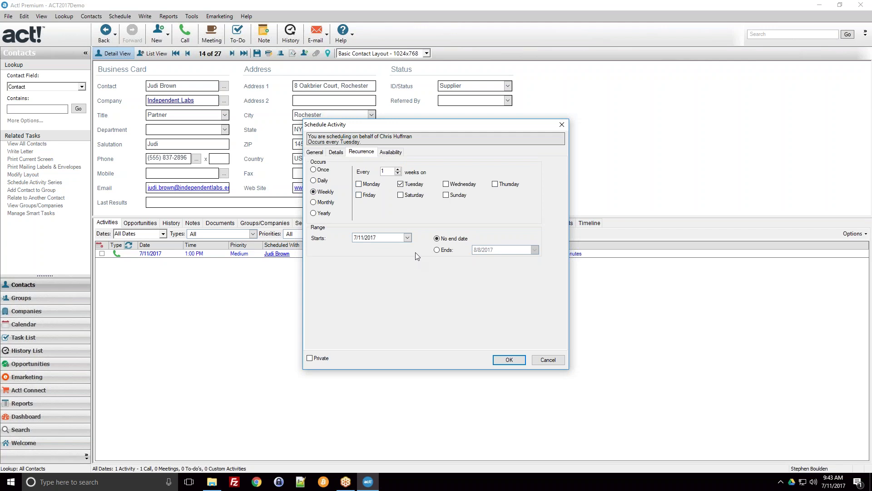
Check the attendees' Availability grid, then return to the General tab
left_click(398, 147)
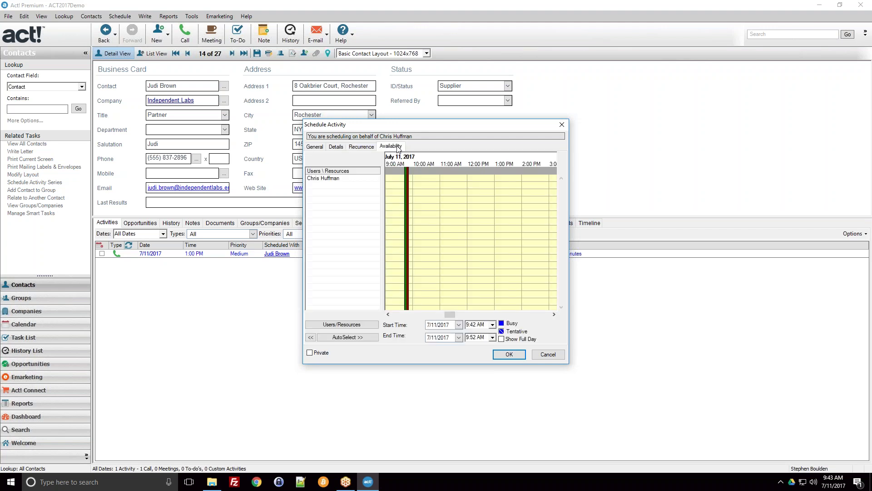
left_click(314, 148)
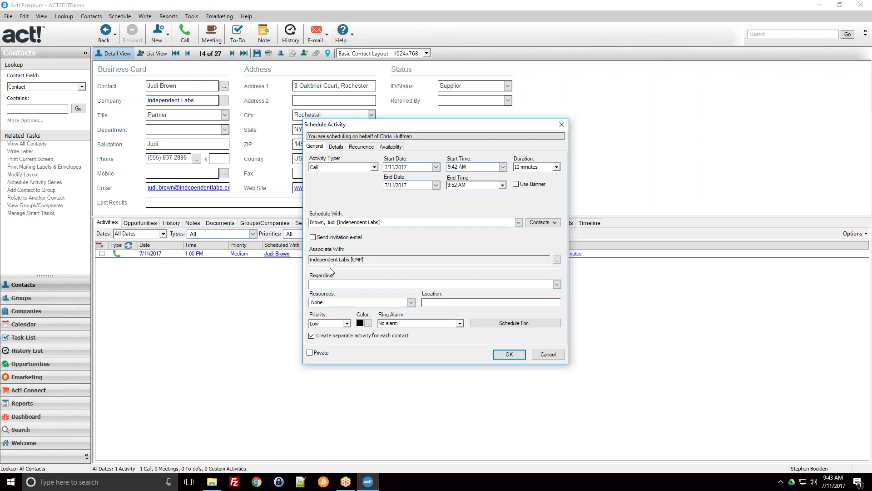
left_click(384, 148)
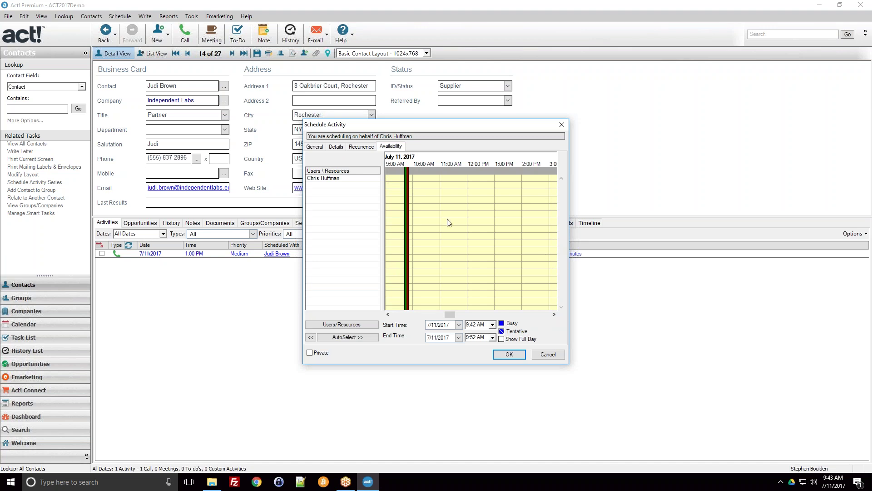
left_click(315, 146)
Close the scheduling dialog, check the week calendar, and return to the contact record
left_click(509, 354)
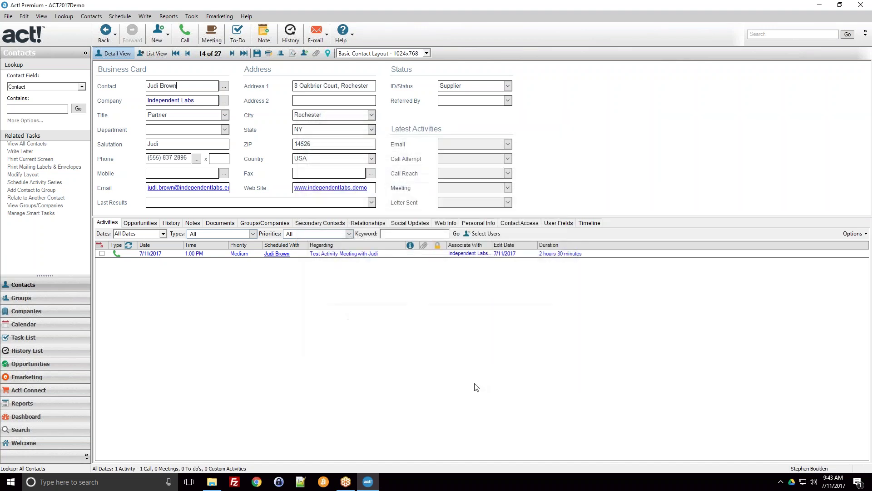
left_click(20, 324)
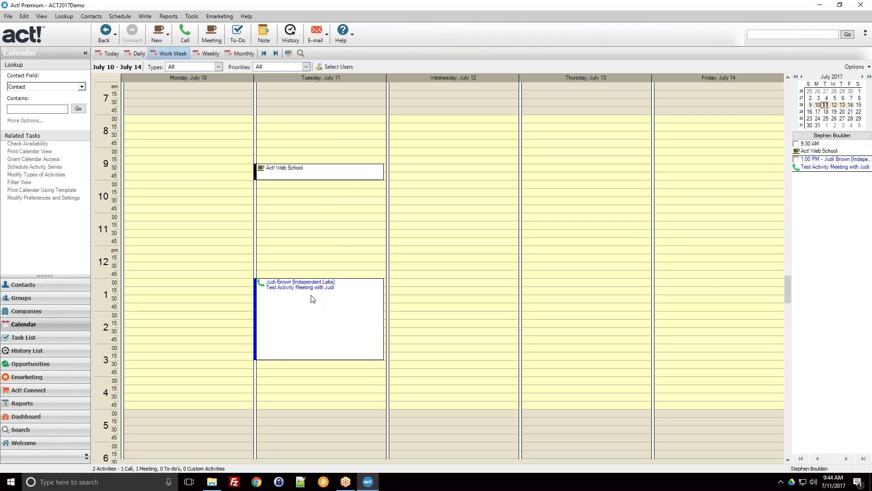
left_click(48, 284)
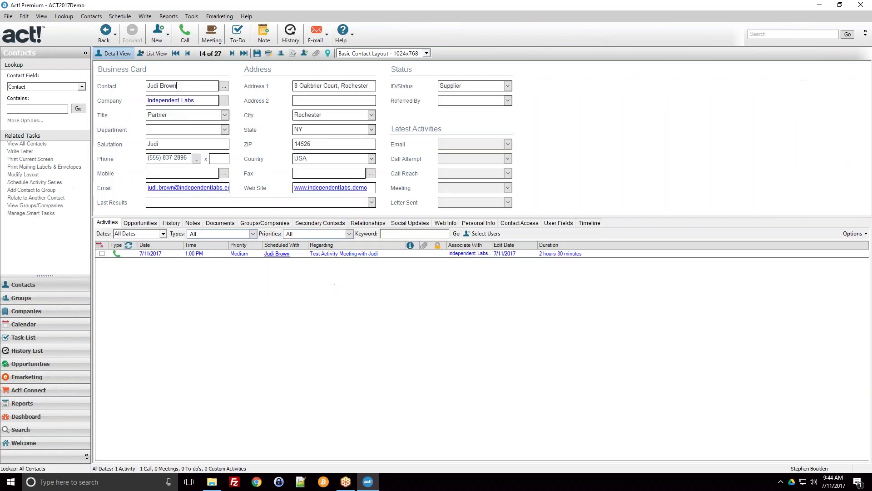
View the contact's History tab, still empty, after a brief stop on Activities
left_click(169, 224)
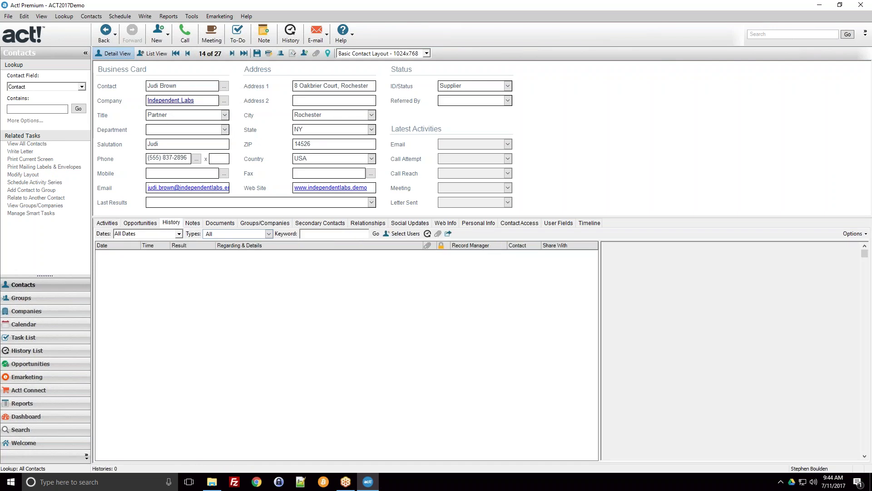
left_click(108, 223)
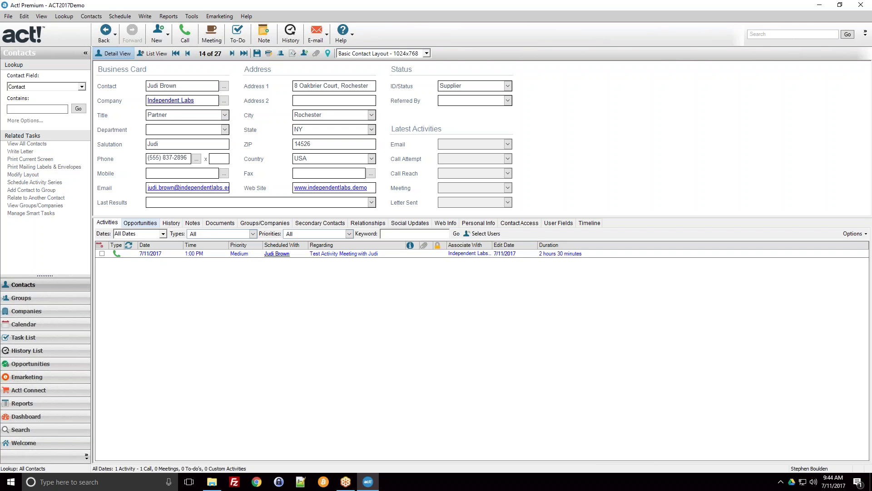
left_click(169, 223)
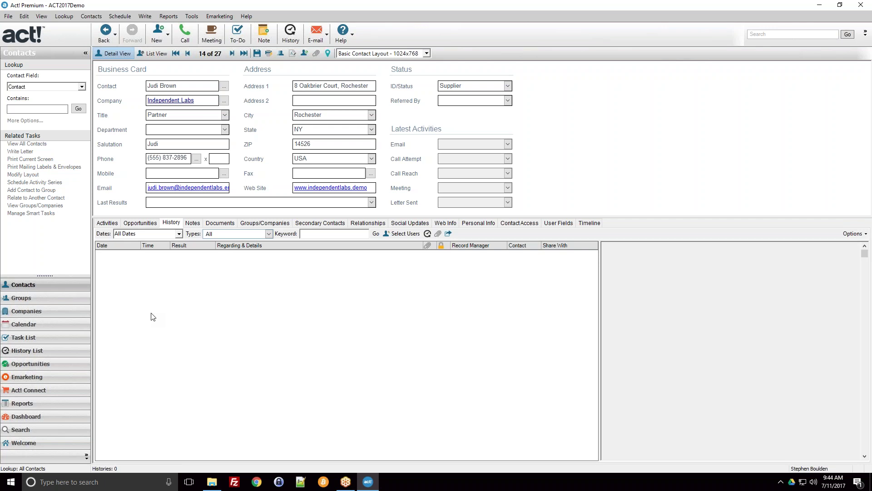
Cancel a new History entry without saving and return to the 1:00 PM call on Activities
left_click(289, 36)
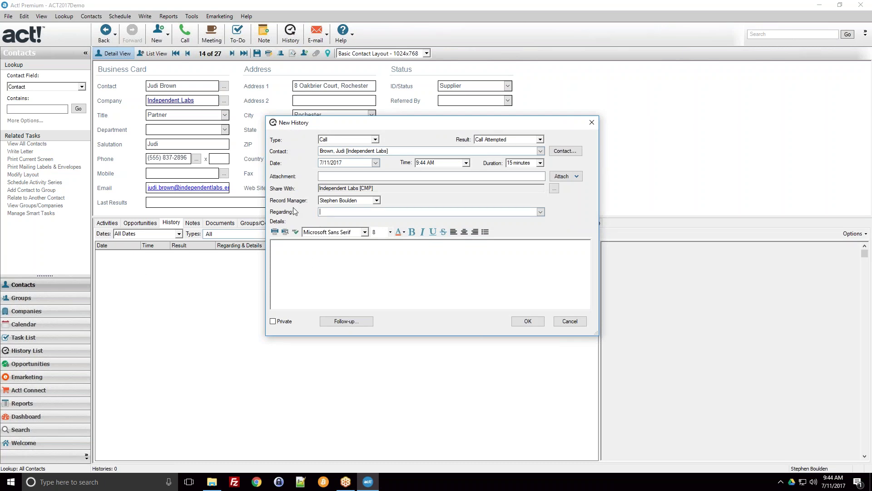
left_click(560, 323)
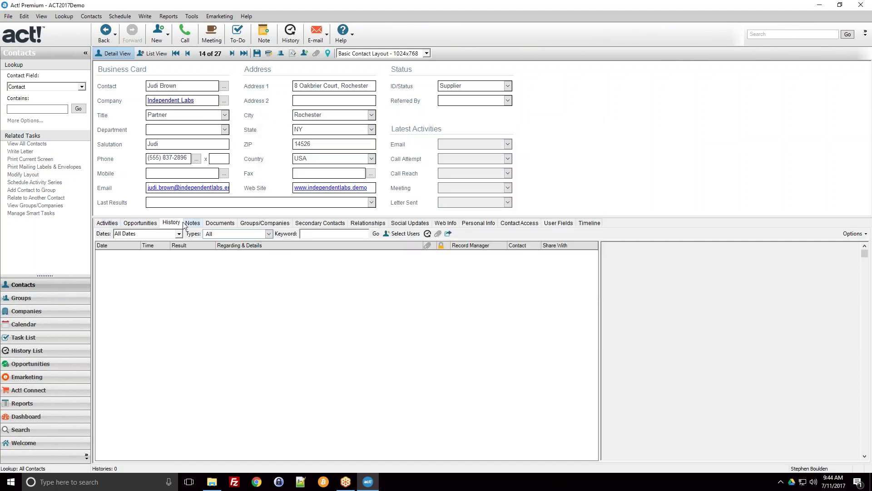
left_click(119, 223)
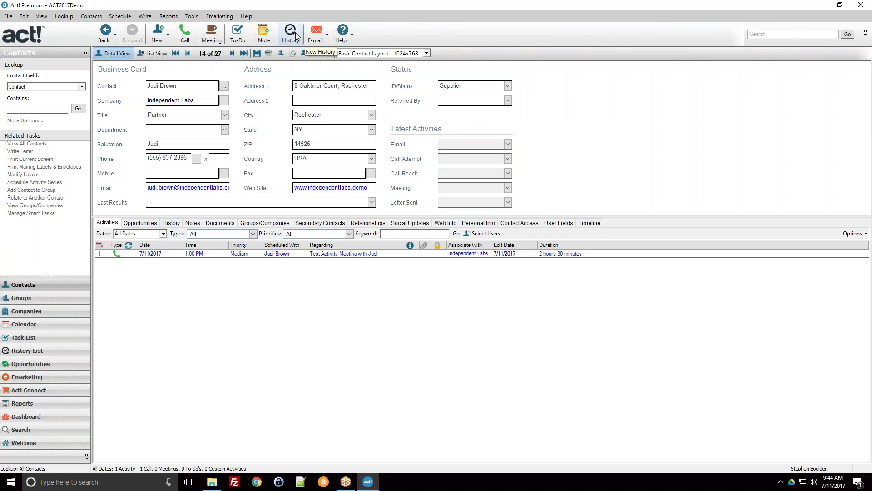
left_click(49, 325)
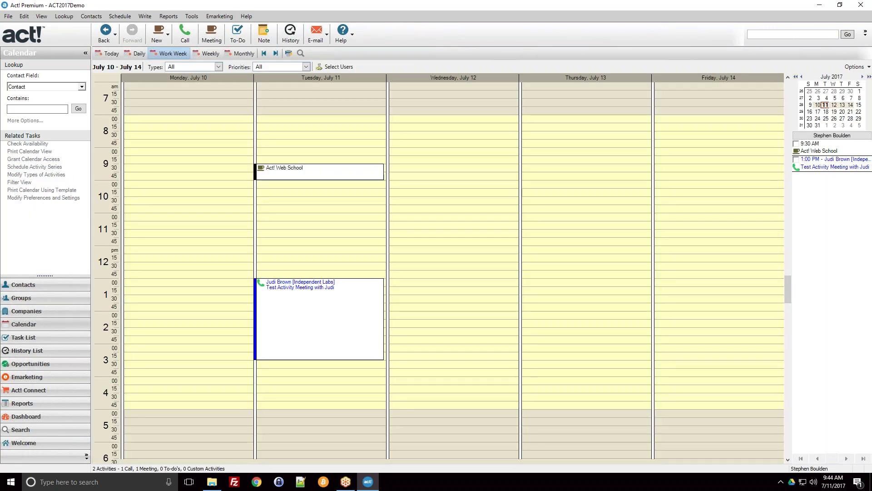
left_click(312, 127)
left_click(307, 119)
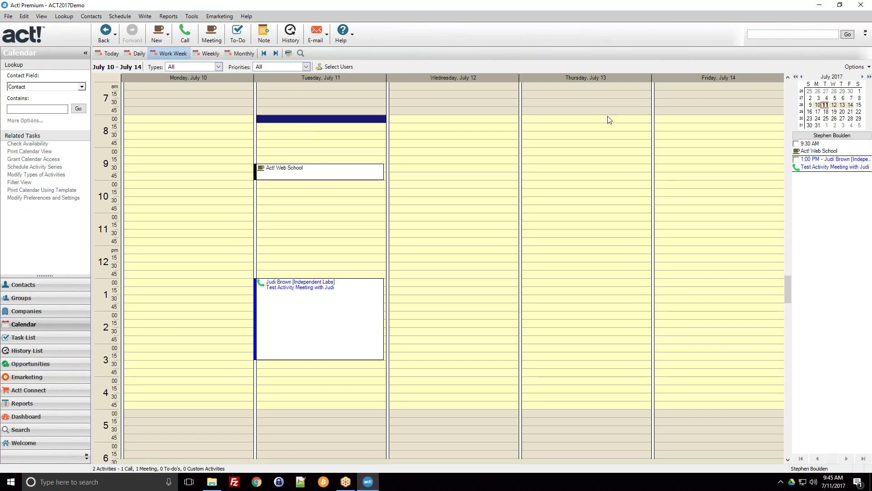
left_click(292, 175)
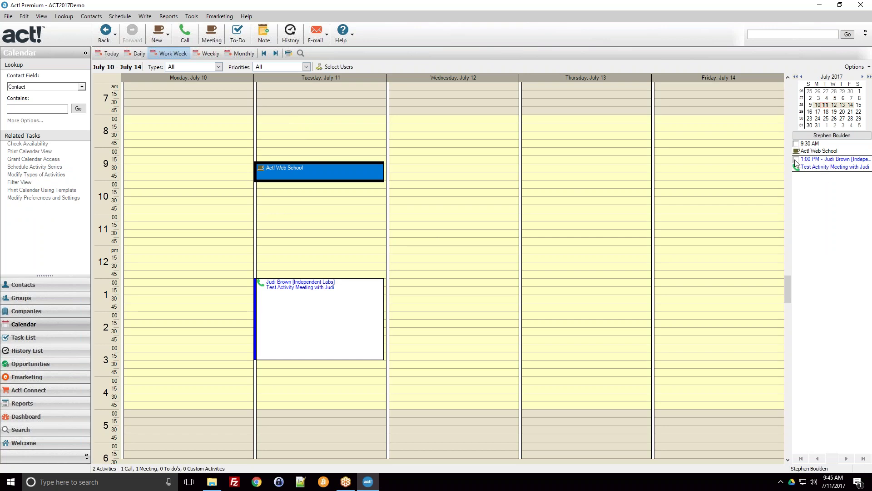
left_click(63, 290)
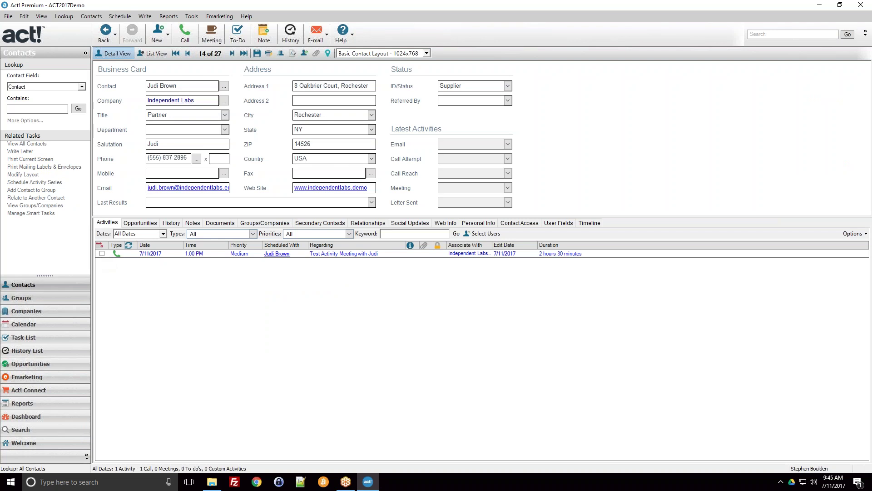
Show the Task List with the 9:30 AM Web School meeting and 1:00 PM call, leaving user selection unchanged
left_click(45, 340)
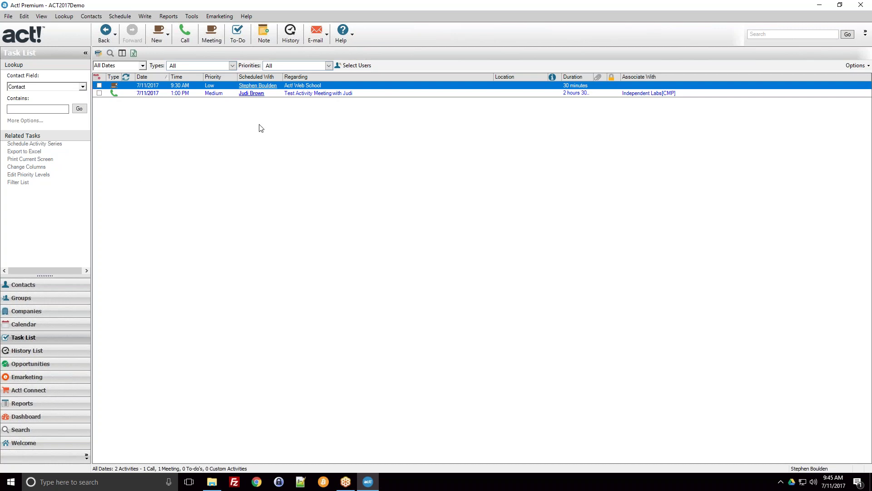
left_click(357, 66)
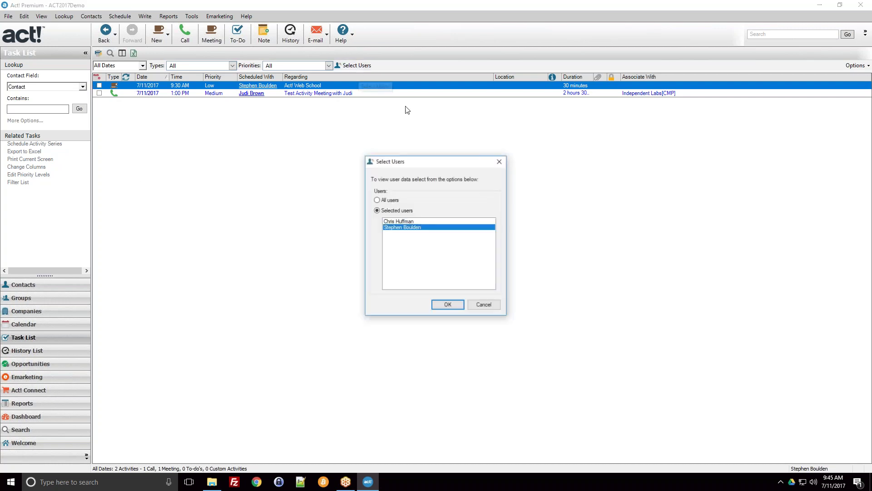
left_click(481, 305)
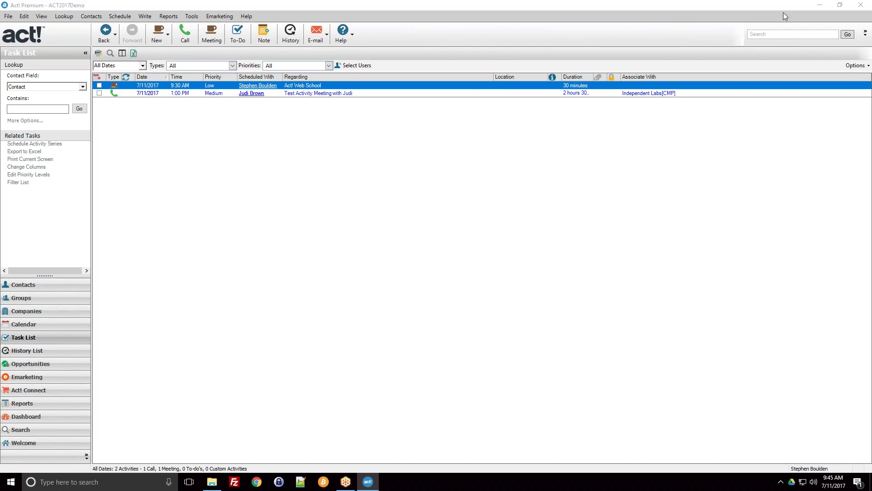
In the week calendar, tick the 1:00 PM call to begin clearing it
left_click(45, 325)
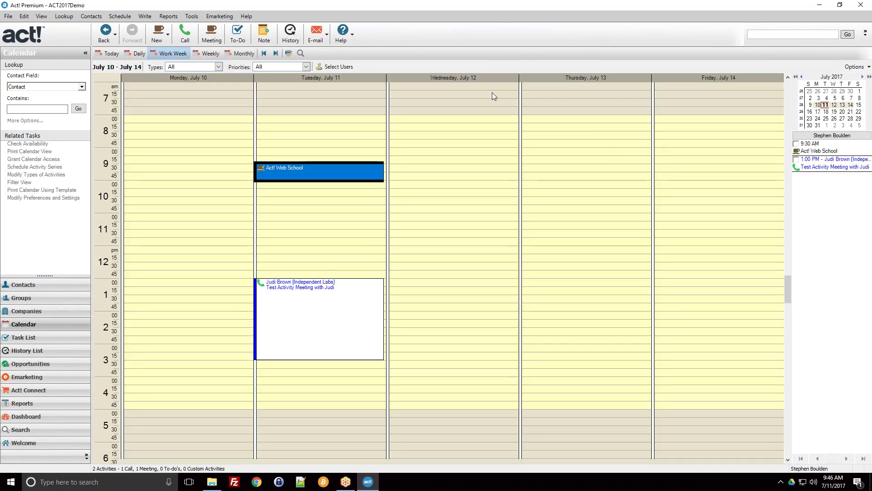
left_click(281, 318)
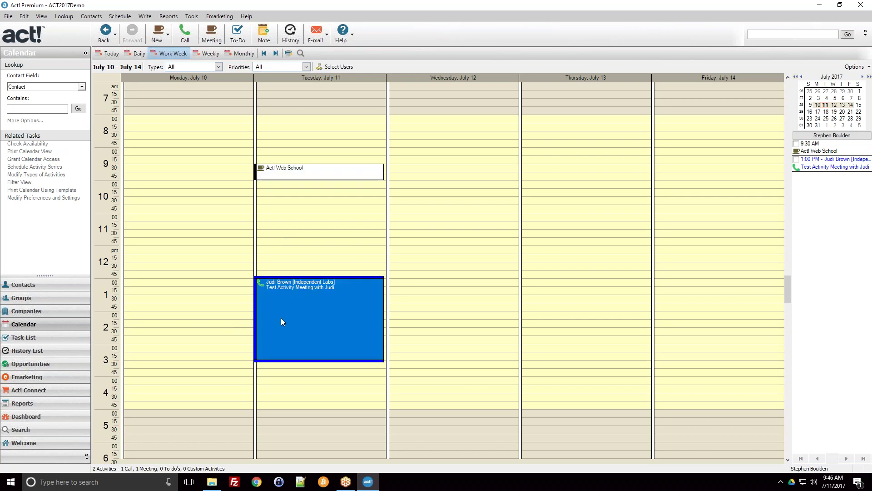
left_click(796, 160)
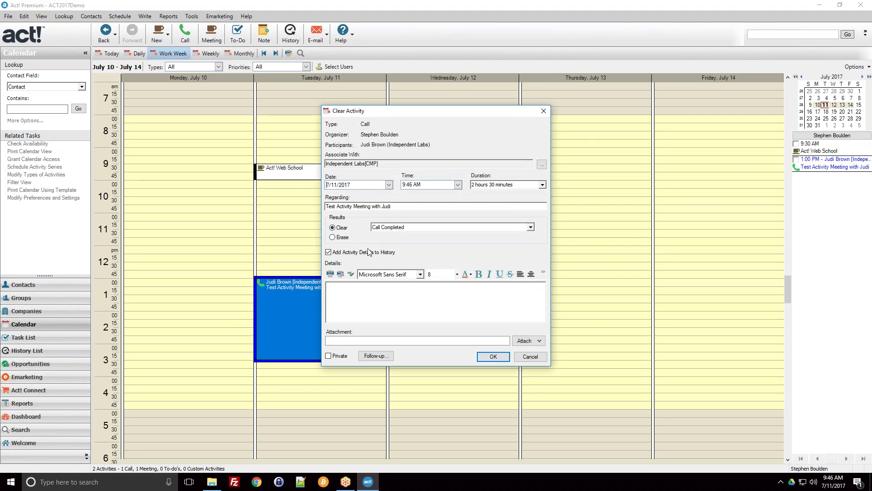
Clear the call as Call Completed with details added to history, and start a follow-up call
left_click(377, 305)
left_click(386, 229)
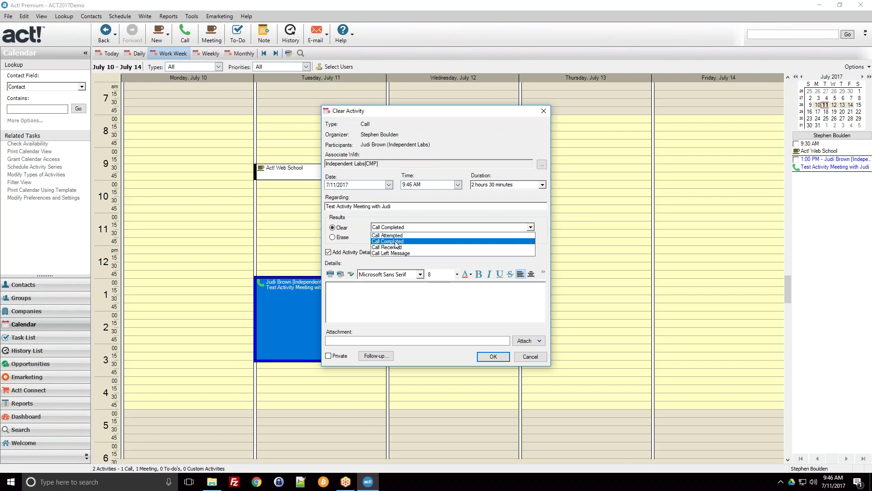
left_click(395, 241)
left_click(365, 311)
left_click(375, 356)
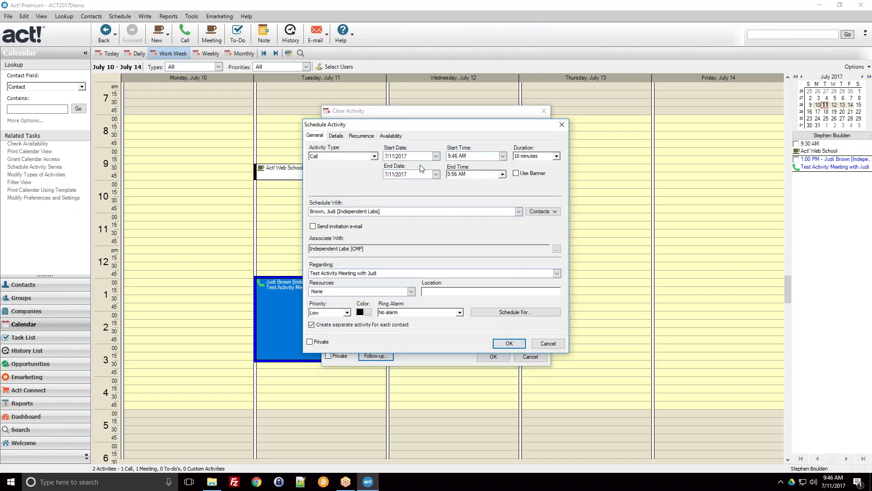
Schedule the follow-up call for 7/14 at 10:00 AM lasting 30 minutes, then clear Tuesday's call as completed
left_click_drag(438, 125, 593, 77)
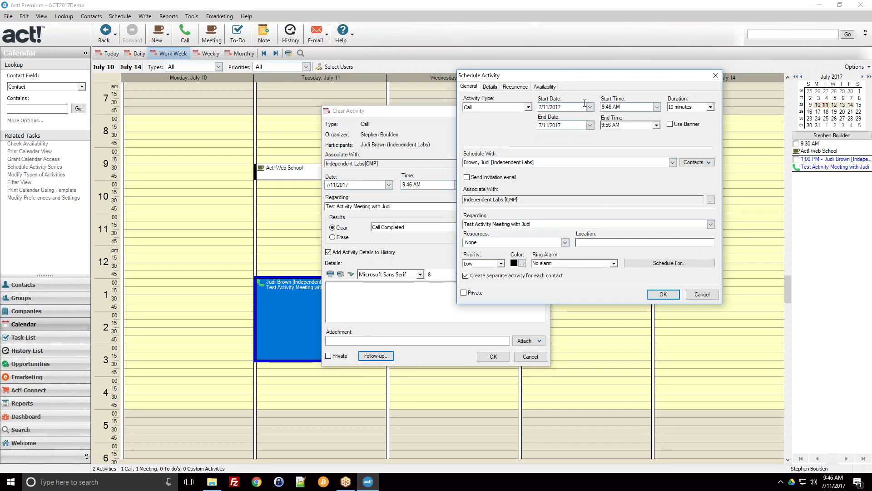
left_click(590, 107)
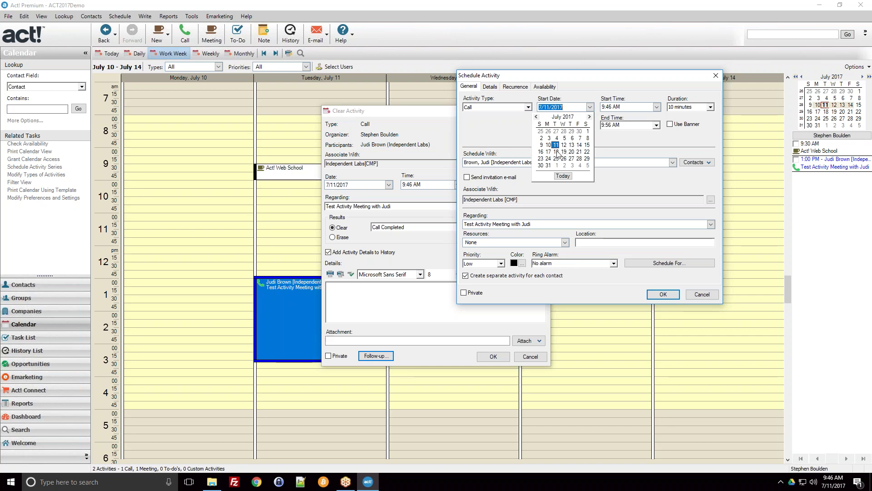
left_click(579, 145)
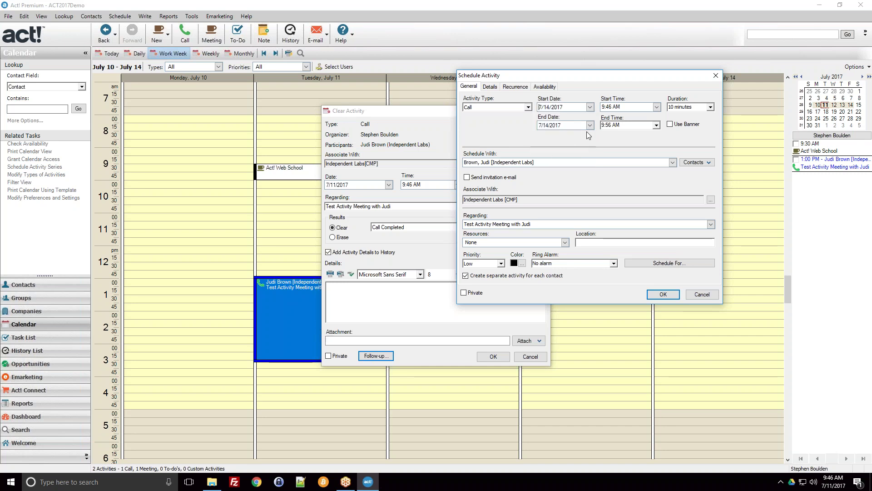
left_click(657, 107)
left_click(571, 135)
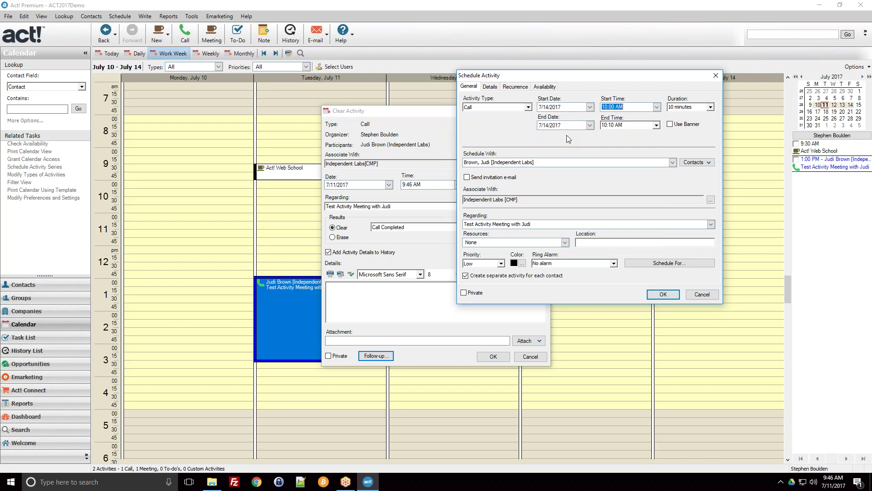
left_click(688, 108)
left_click(687, 128)
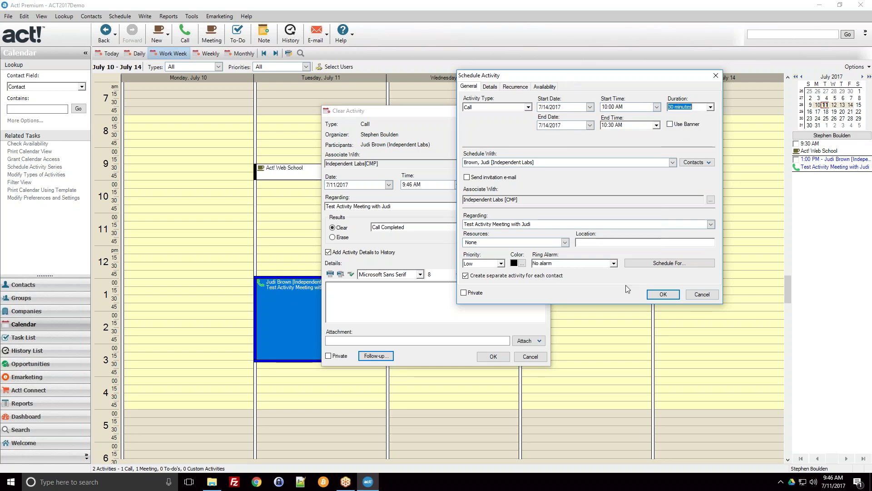
left_click(663, 294)
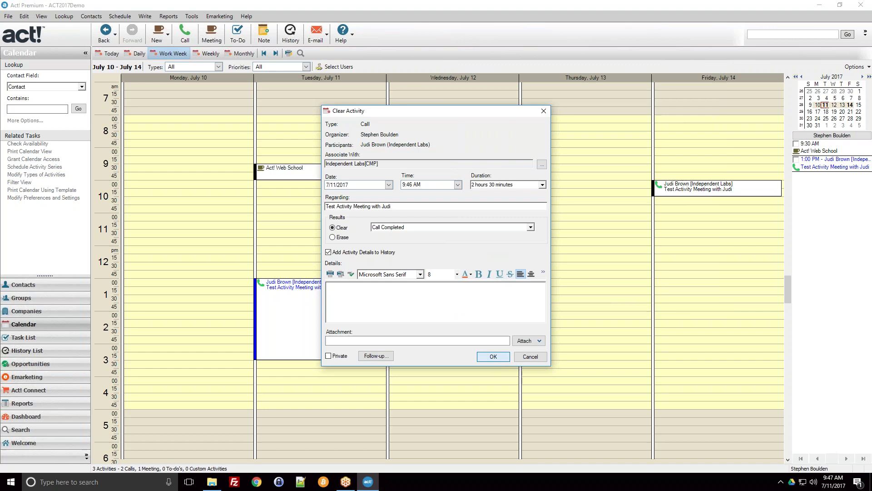
left_click(492, 357)
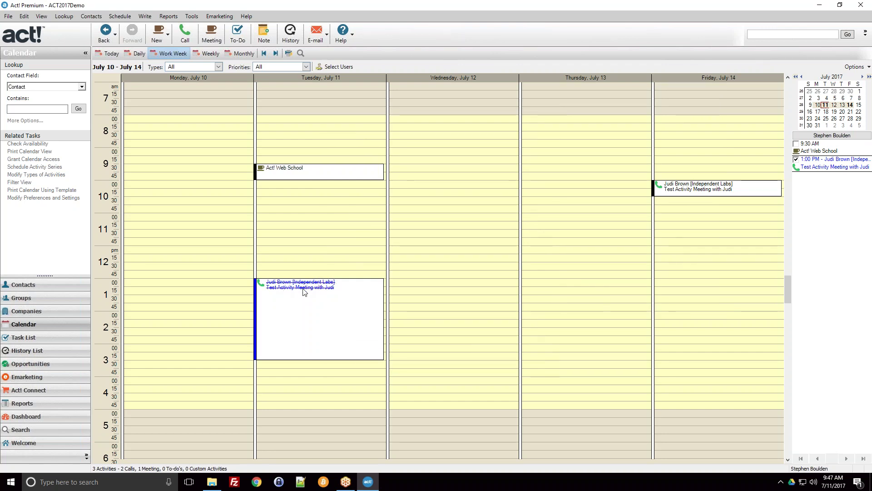
left_click(317, 235)
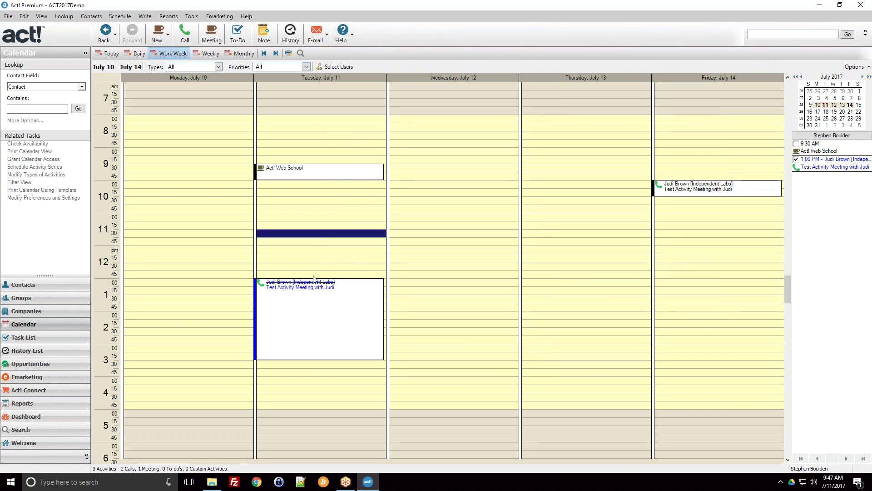
left_click(332, 267)
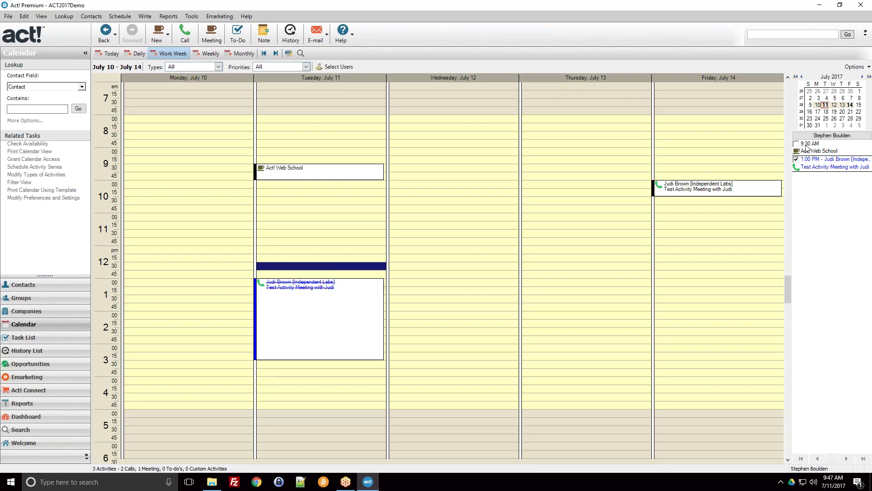
left_click(67, 288)
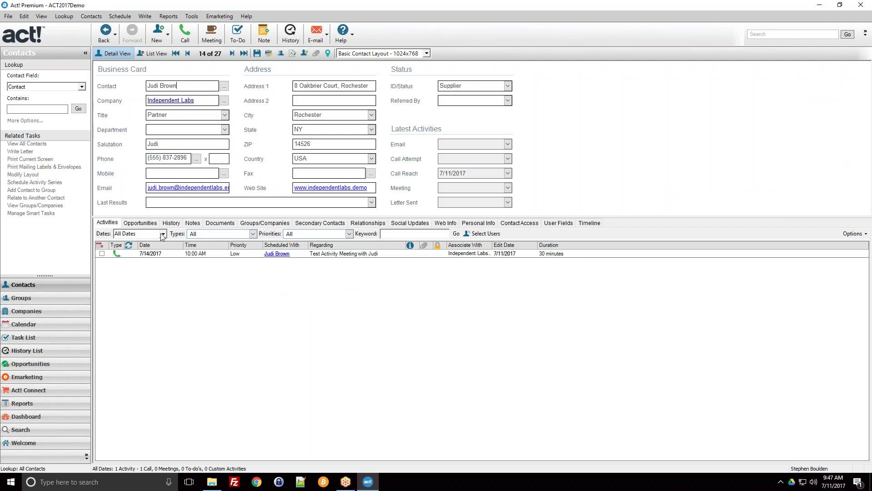
Open the contact's History and inspect the details of the 7/11/2017 Call Completed entry
left_click(171, 223)
left_click(204, 256)
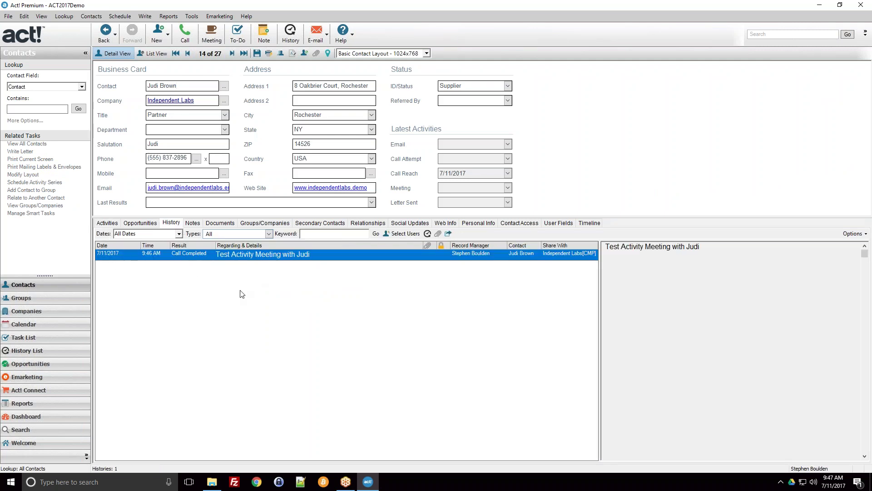
left_click_drag(703, 247, 621, 248)
left_click(648, 259)
left_click_drag(705, 260, 605, 249)
left_click(638, 258)
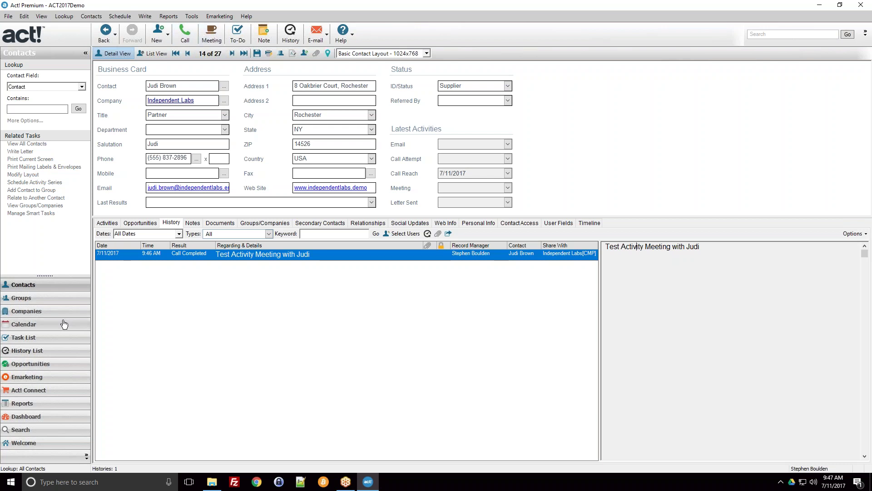
left_click(24, 324)
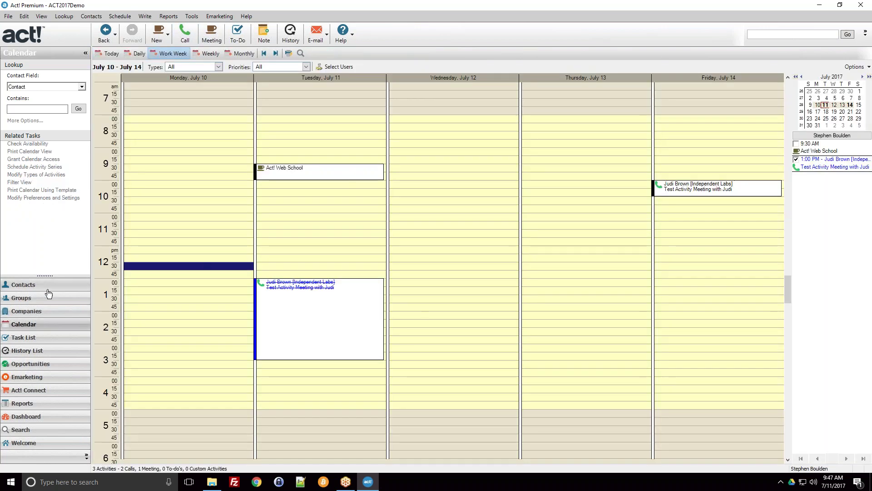
left_click(28, 285)
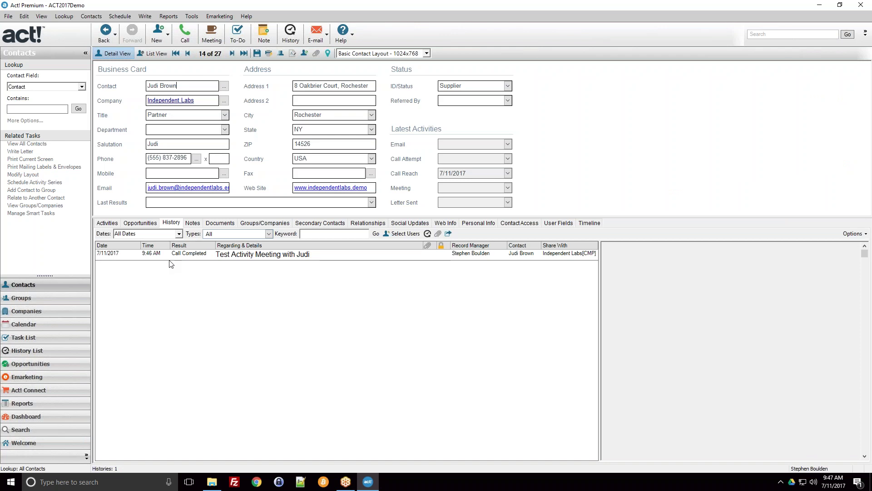
Show the Task List with the Act! Web School meeting and the July 14 follow-up call
left_click(181, 85)
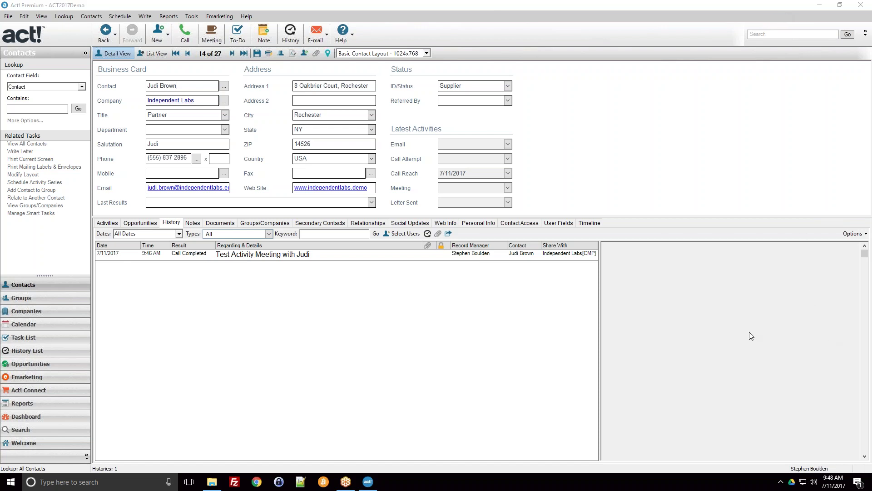
left_click(58, 341)
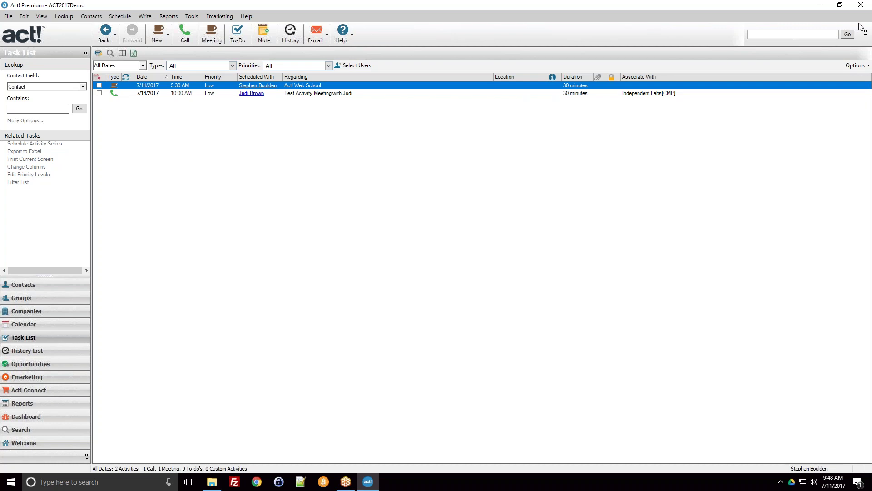
Select both the 7/11 Act! Web School meeting and the 7/14 call in the Task List
left_click(835, 34)
left_click(324, 94, "ctrl")
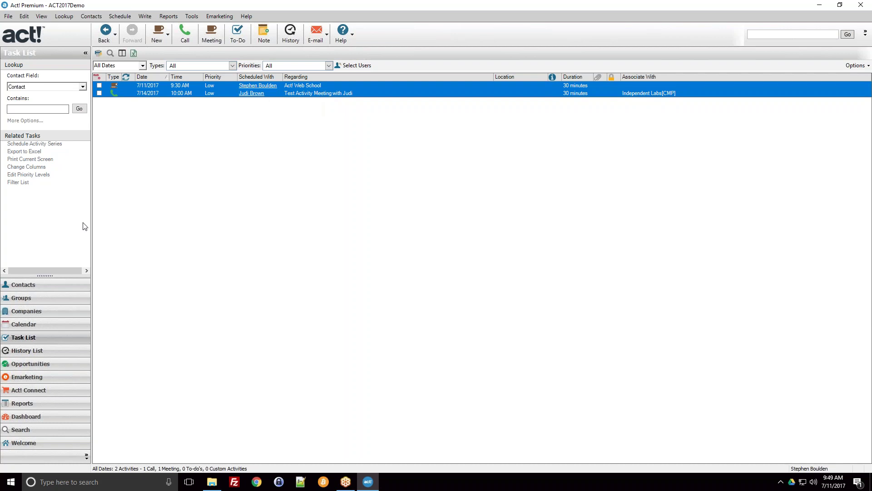
left_click(307, 93, "ctrl")
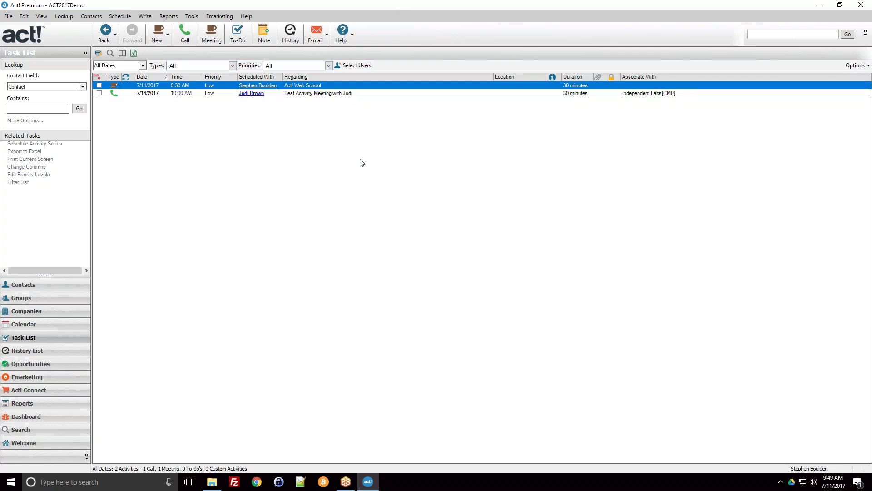
left_click(355, 96, "ctrl")
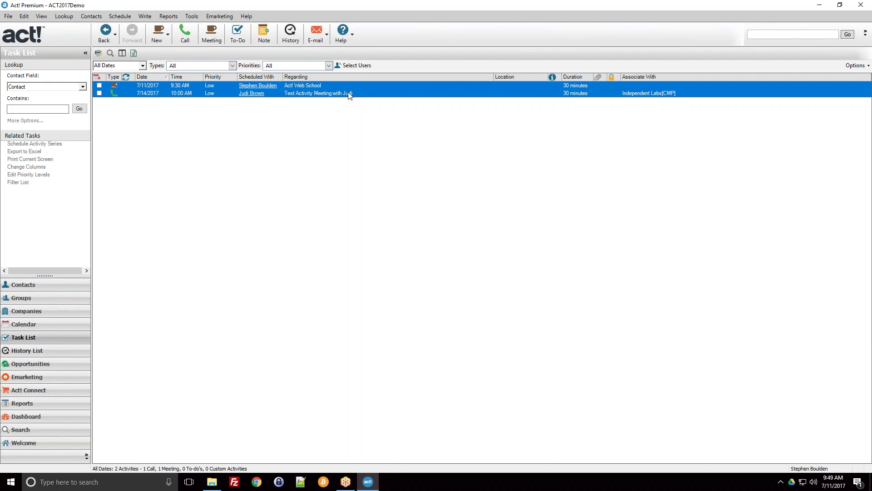
Clear both selected activities together as Completed rather than erasing them
right_click(350, 95)
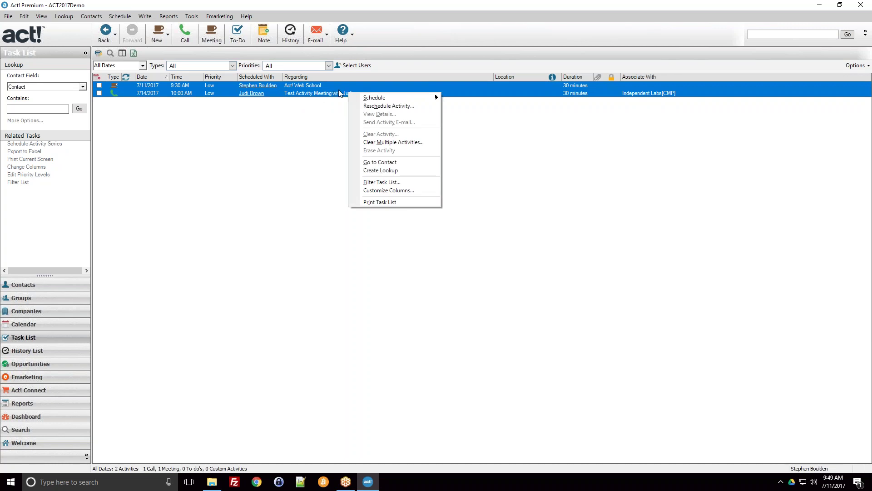
left_click(389, 142)
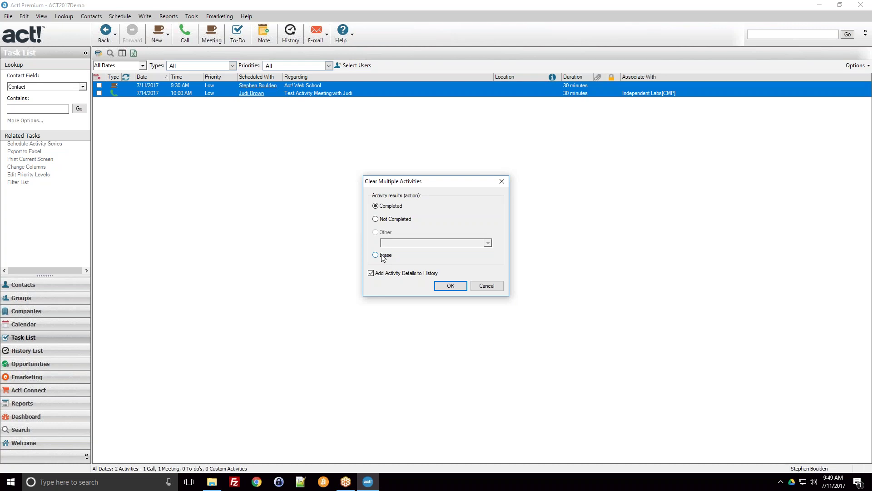
left_click(383, 255)
left_click(377, 207)
left_click(452, 286)
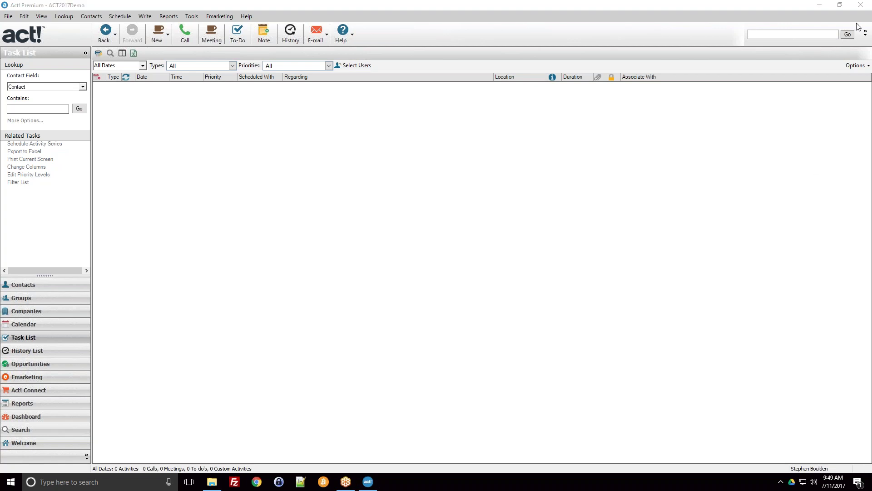
Verify Friday's cleared call on the calendar and the empty Task List, then reopen the contact's record
left_click(34, 323)
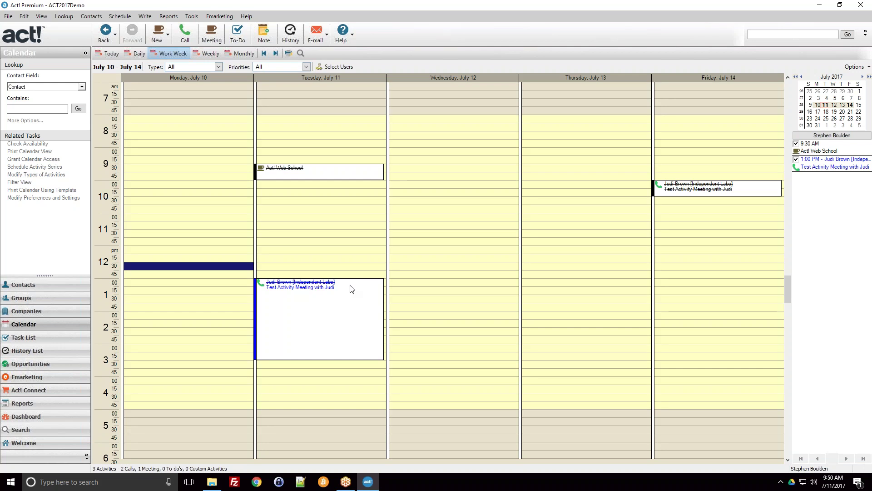
left_click(323, 153)
left_click(727, 166)
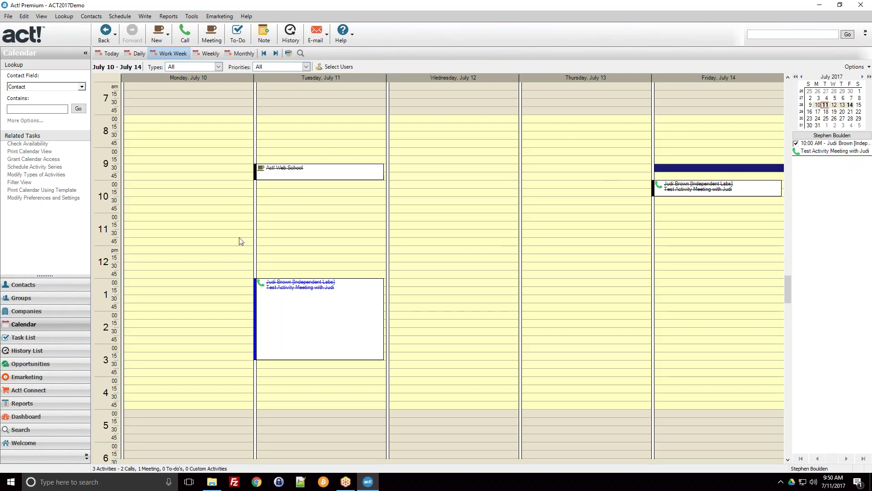
left_click(43, 341)
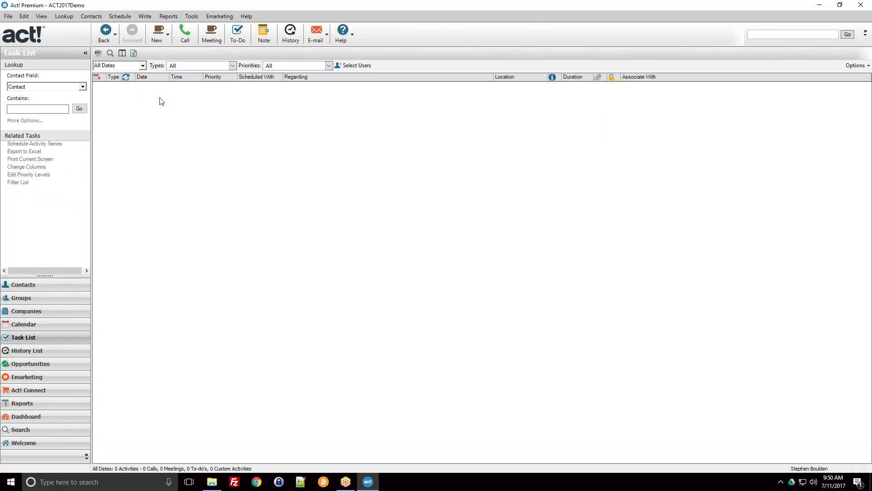
left_click(61, 291)
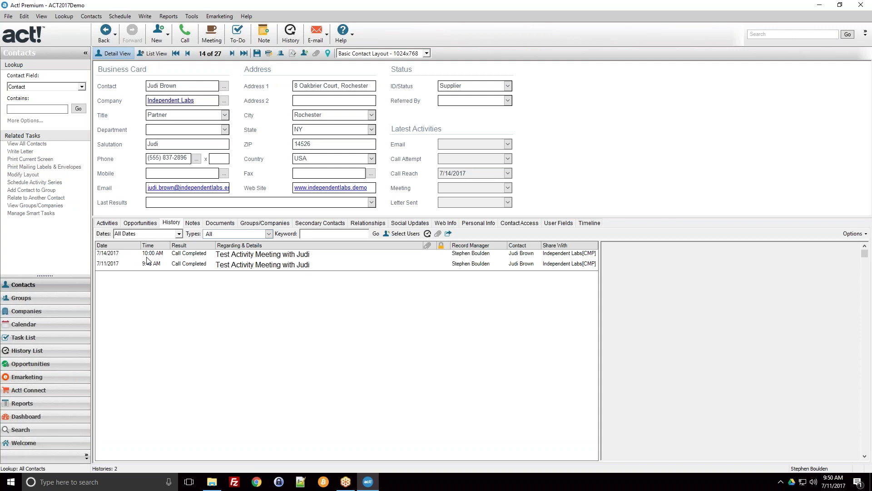
left_click(172, 257)
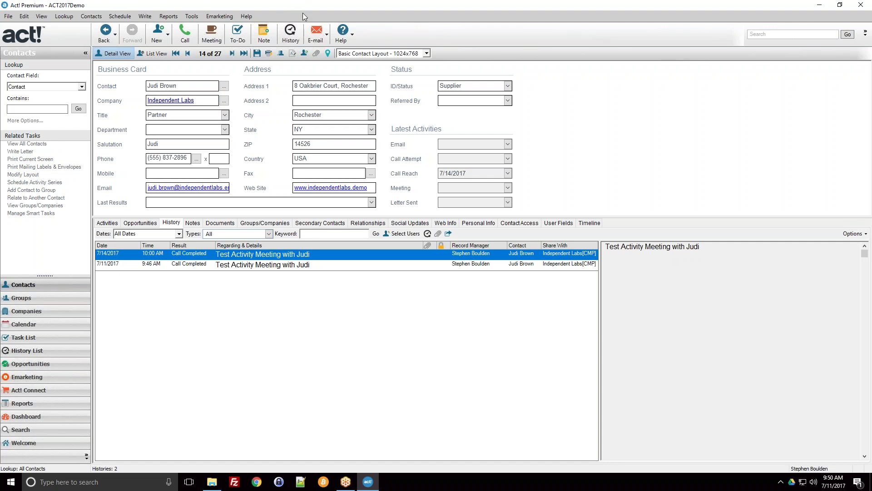
left_click(783, 8)
left_click(783, 7)
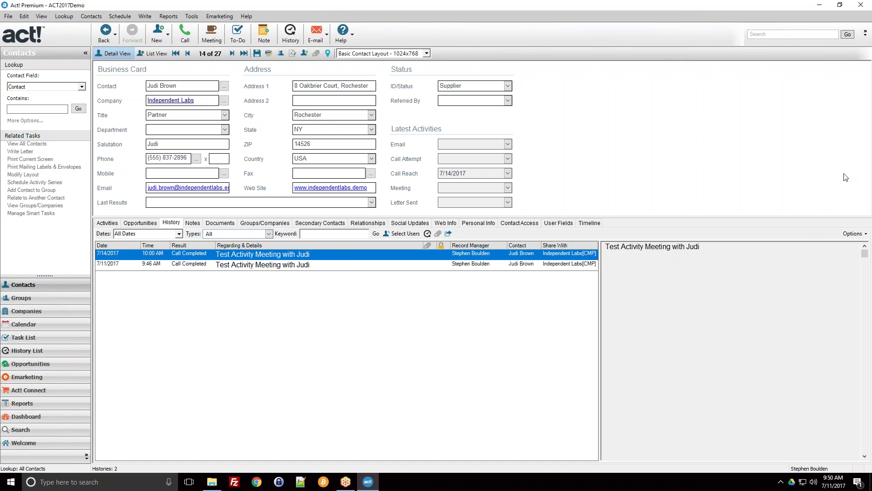